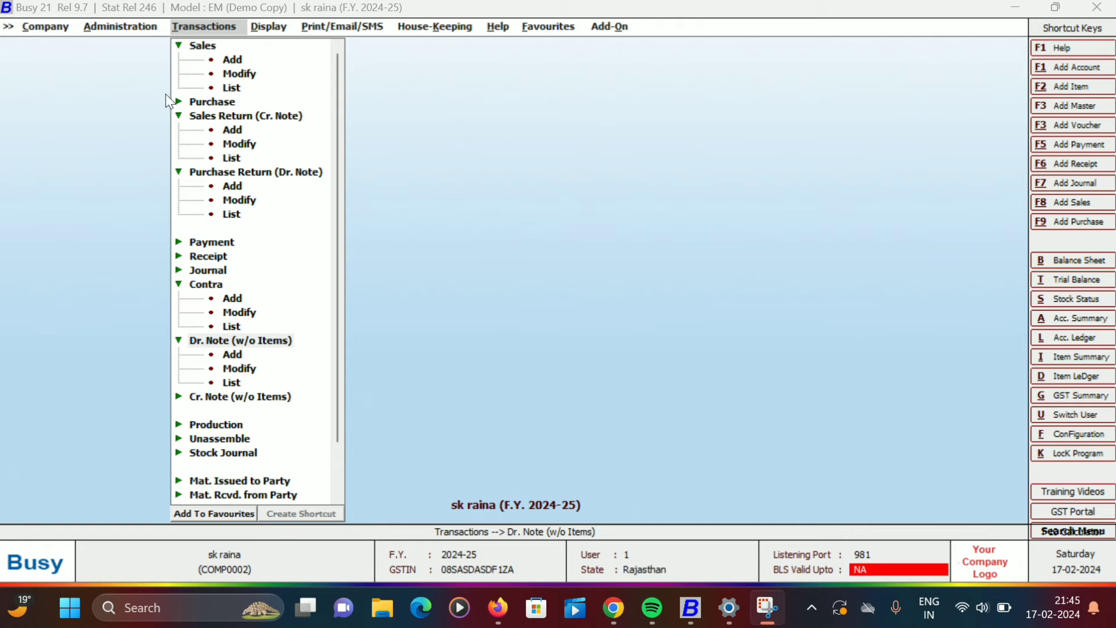
Collapse the Sales group and walk through the voucher types in the transaction list as far as Dr. Note (w/o Items)
double_click(204, 46)
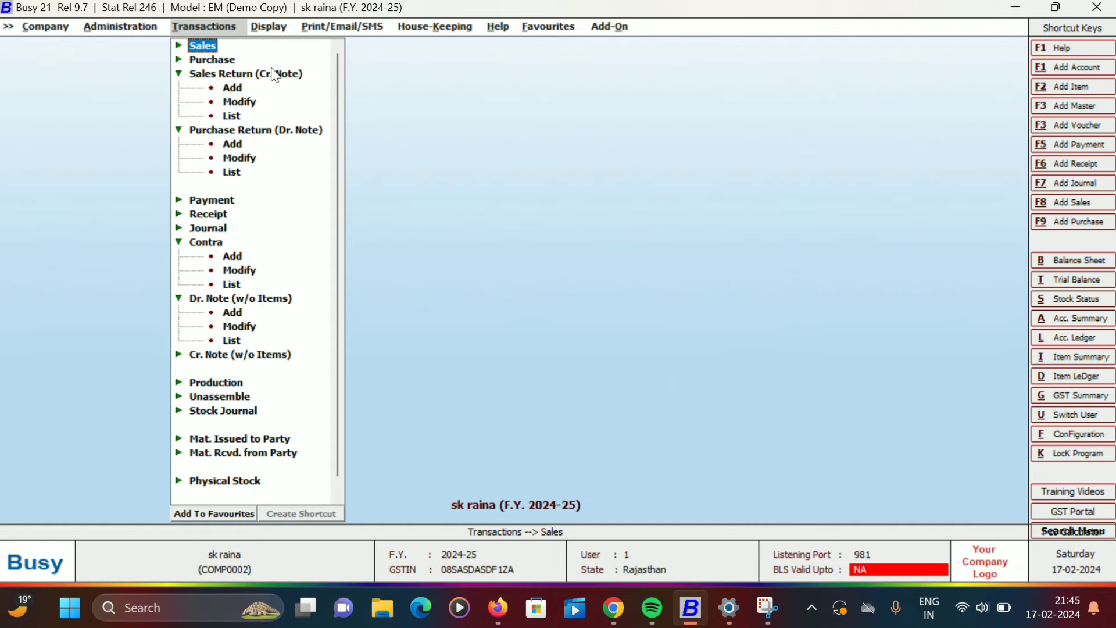
key("Down")
key("Down")
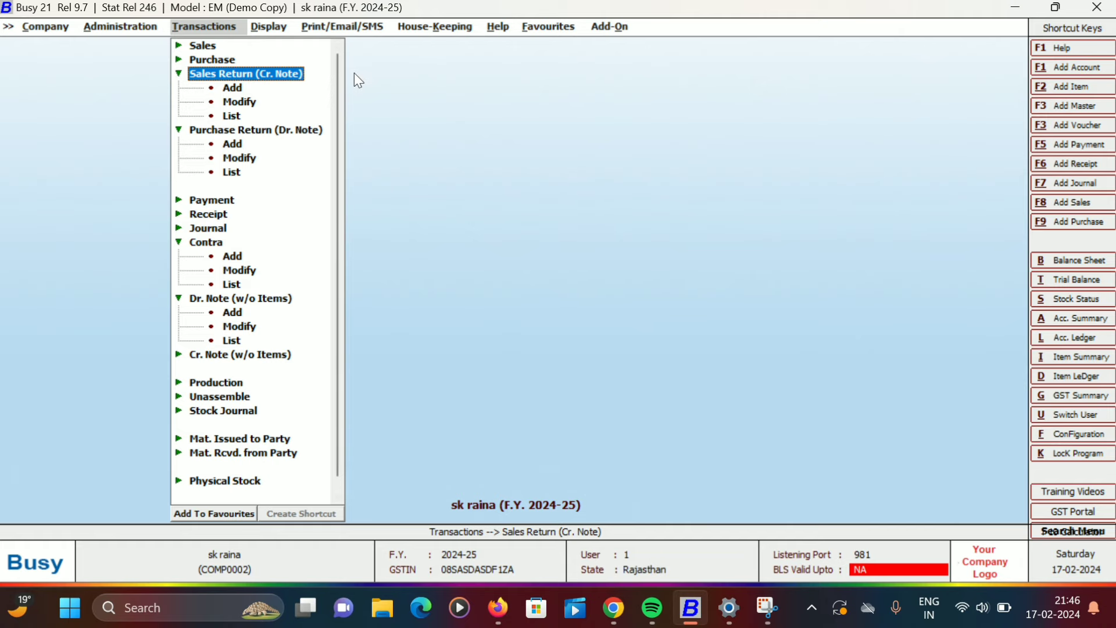
key("Down")
key("Down")
key("Down")
key("Down")
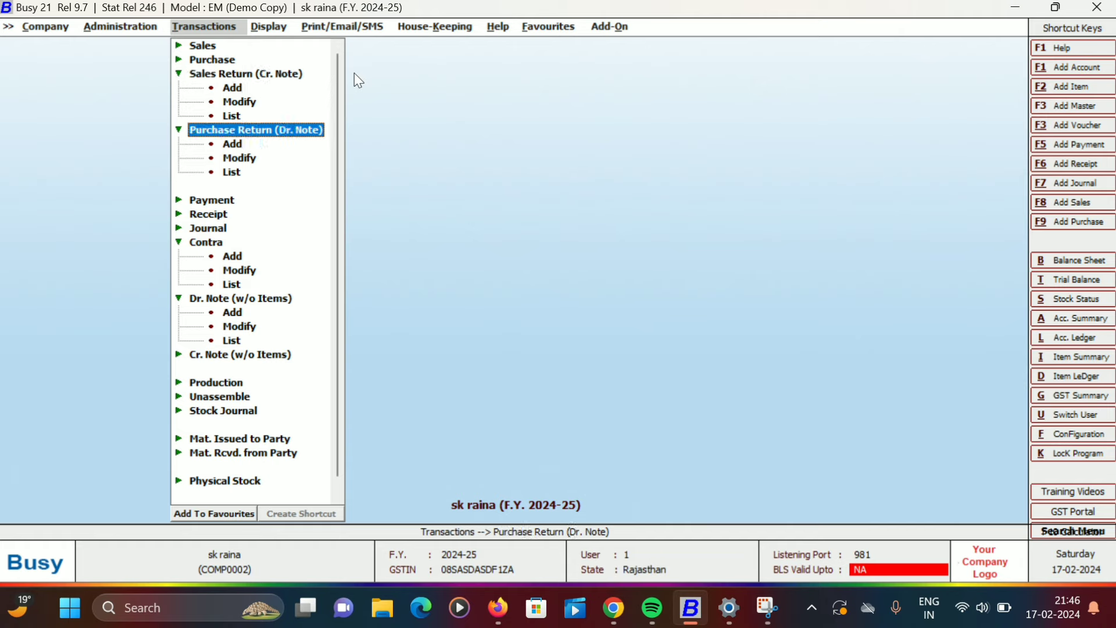
key("Down")
key("Down")
key("Down")
key("Down")
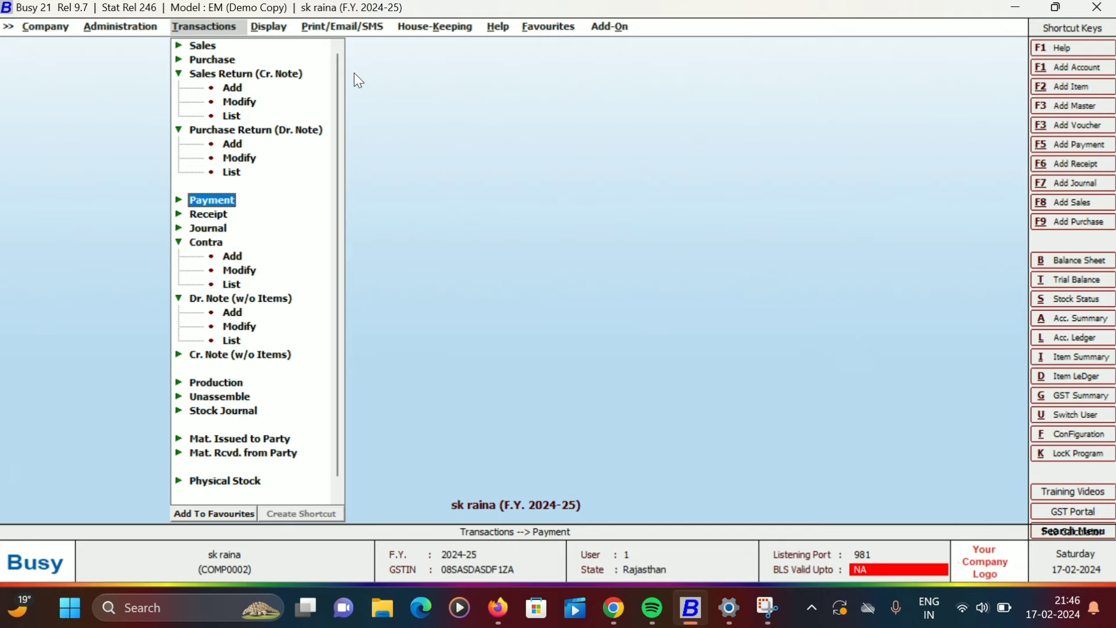
key("Down")
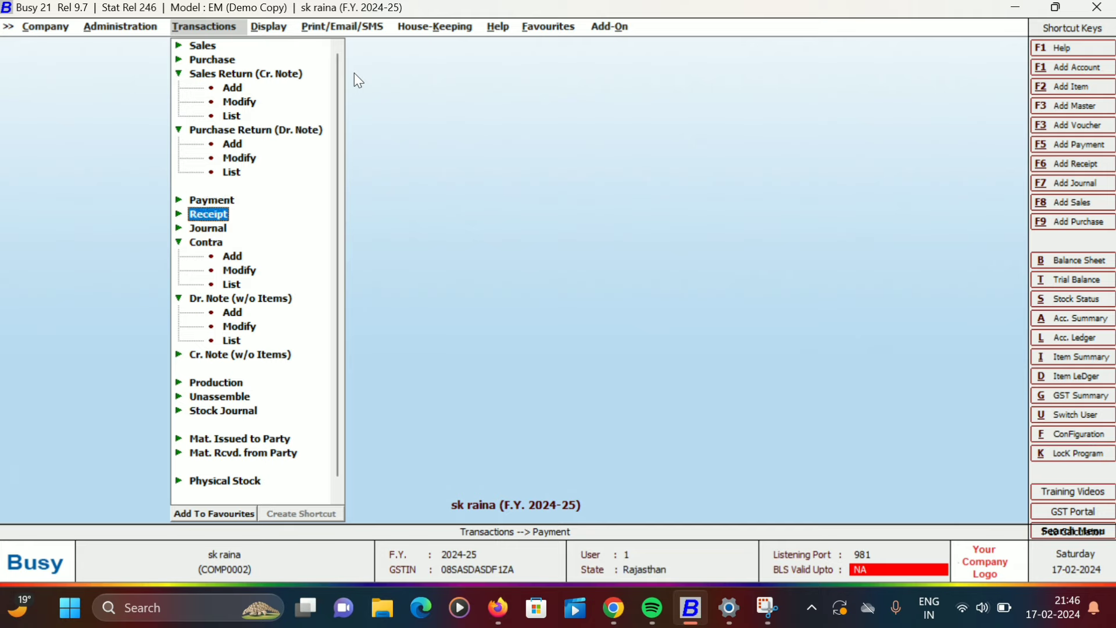
key("Down")
key("Down")
key("Down")
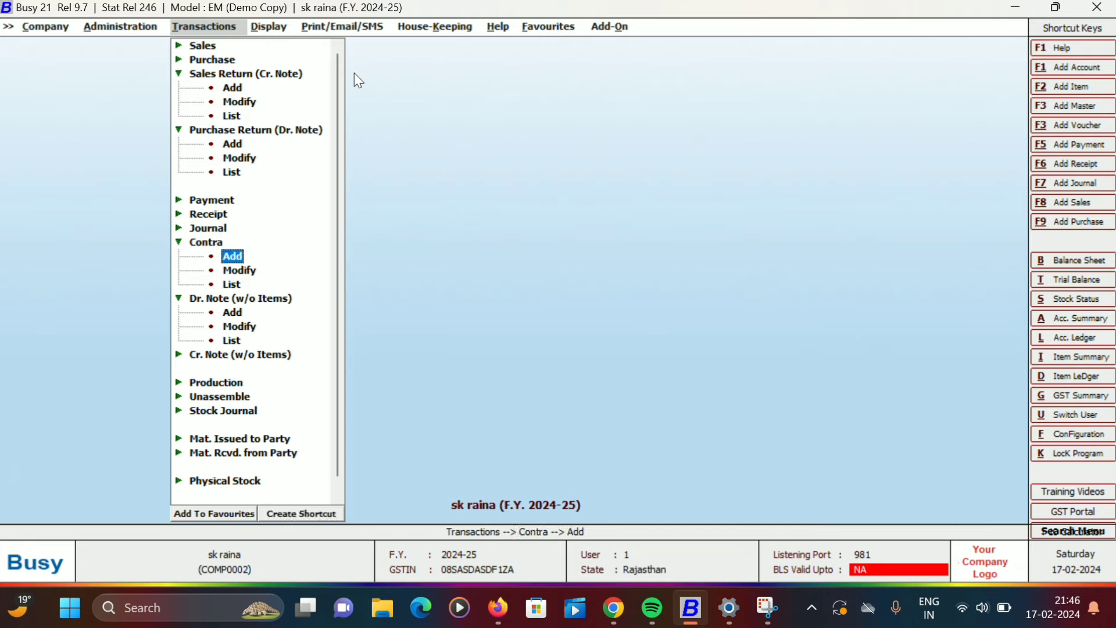
key("Down")
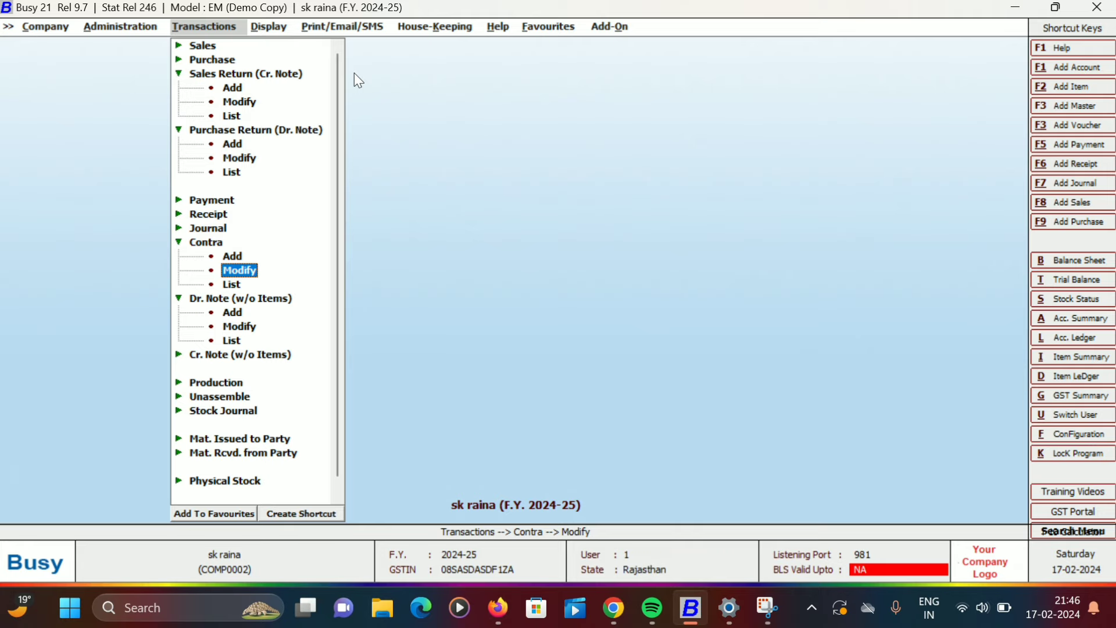
key("Down")
key("Down")
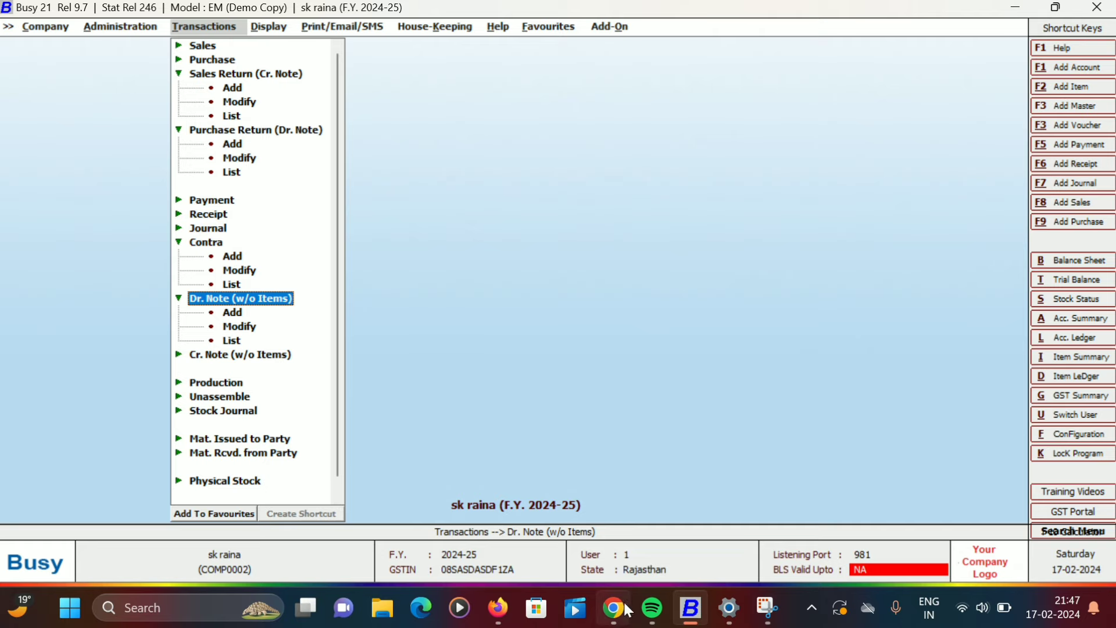
Switch to Chrome and examine the Vanshika Agro Industries sales invoice PDF, including its goods line, price and tax rates
mouse_move(616, 609)
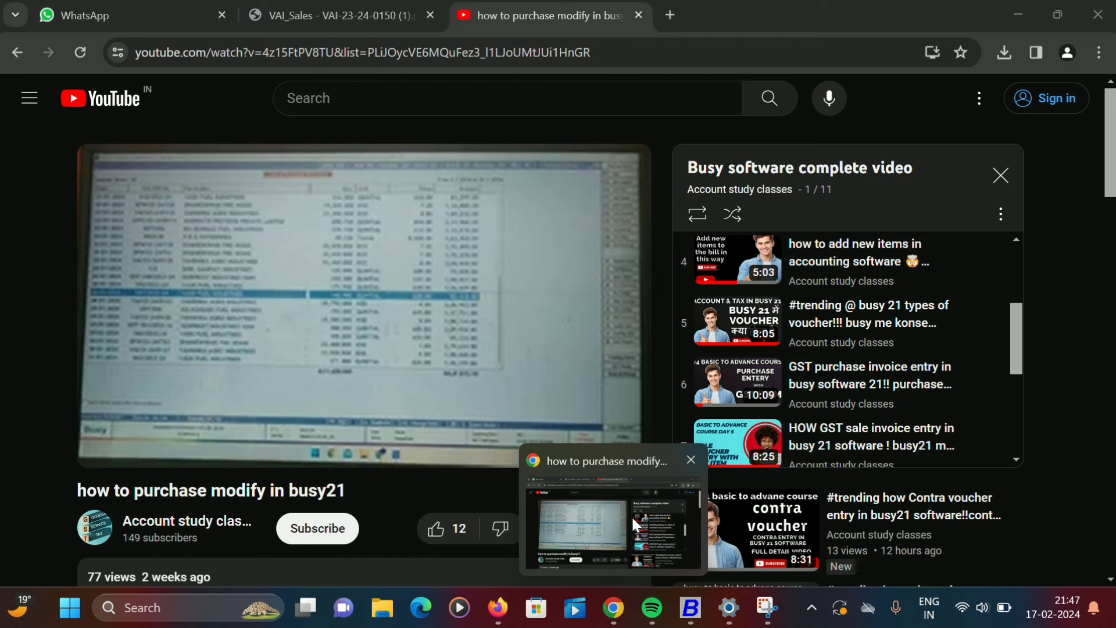
left_click(631, 515)
left_click(358, 17)
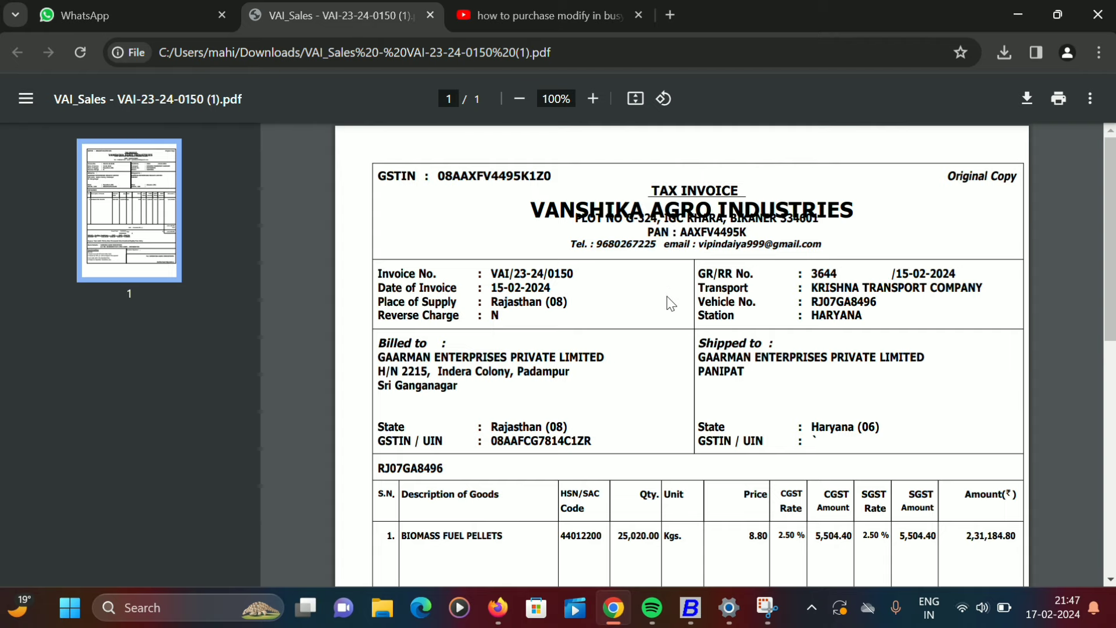
scroll(671, 306, "down", 1)
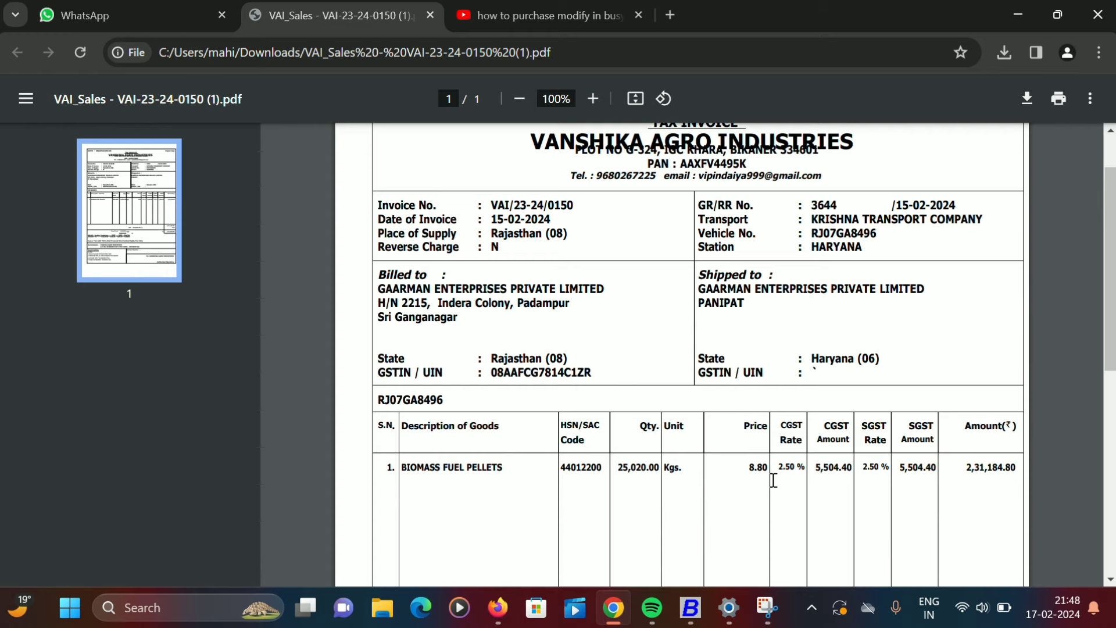
scroll(773, 479, "down", 2)
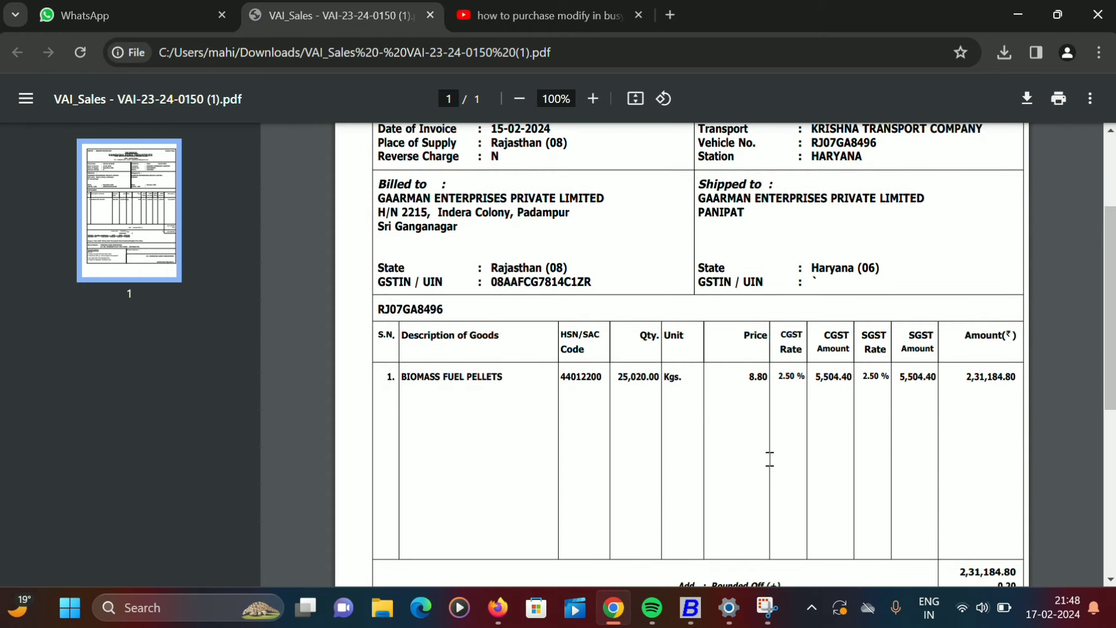
Switch back to Busy and start adding a new Dr. Note (w/o Items) voucher
mouse_move(695, 604)
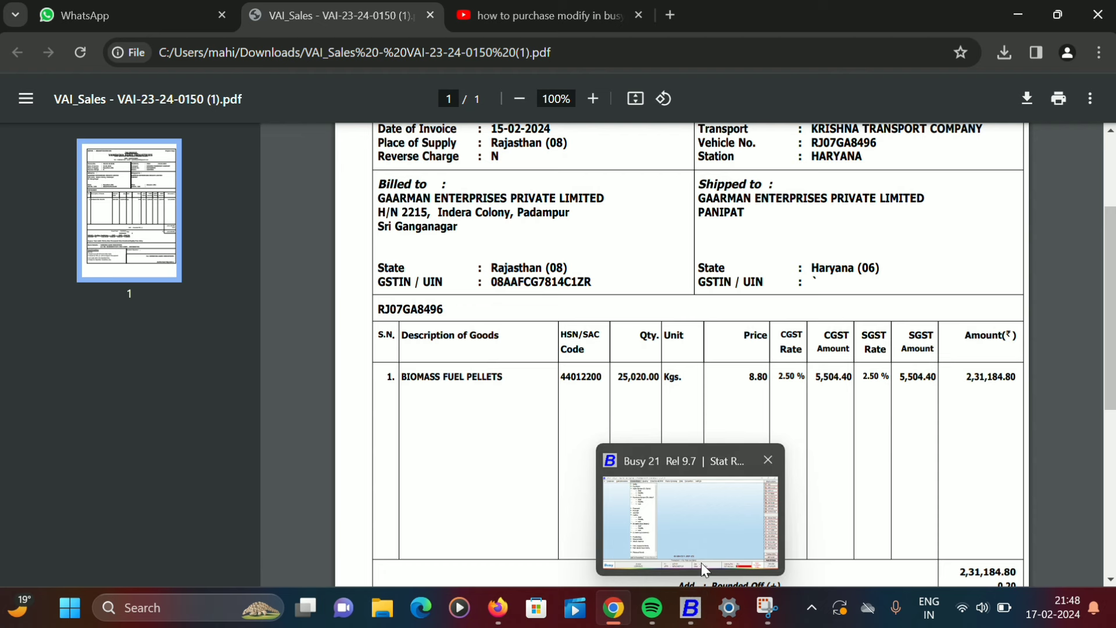
left_click(703, 553)
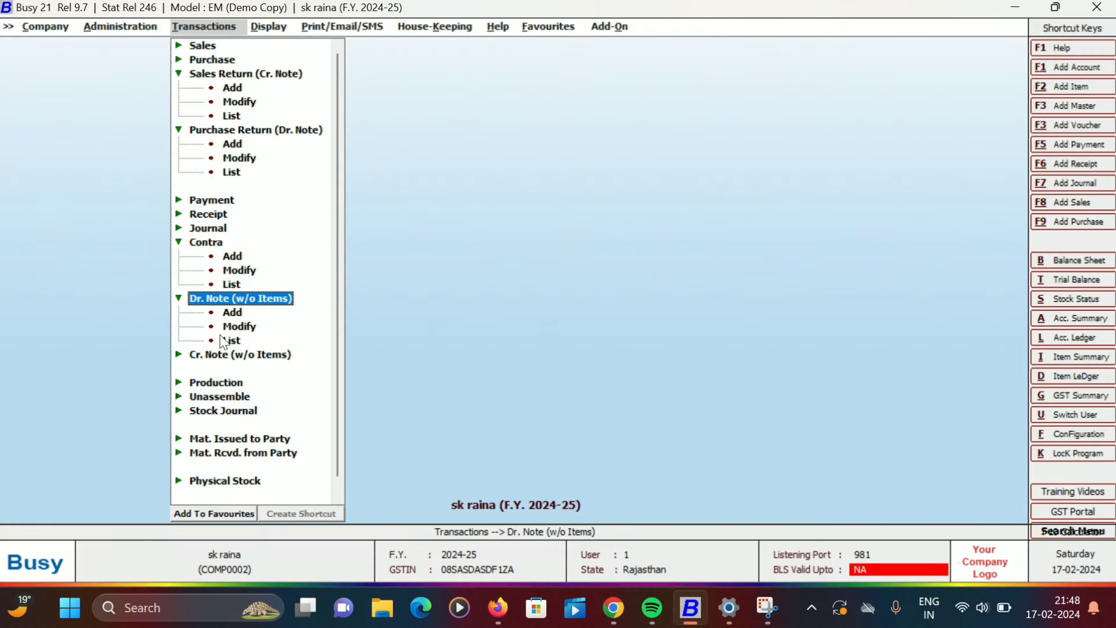
left_click(232, 313)
left_click(230, 312)
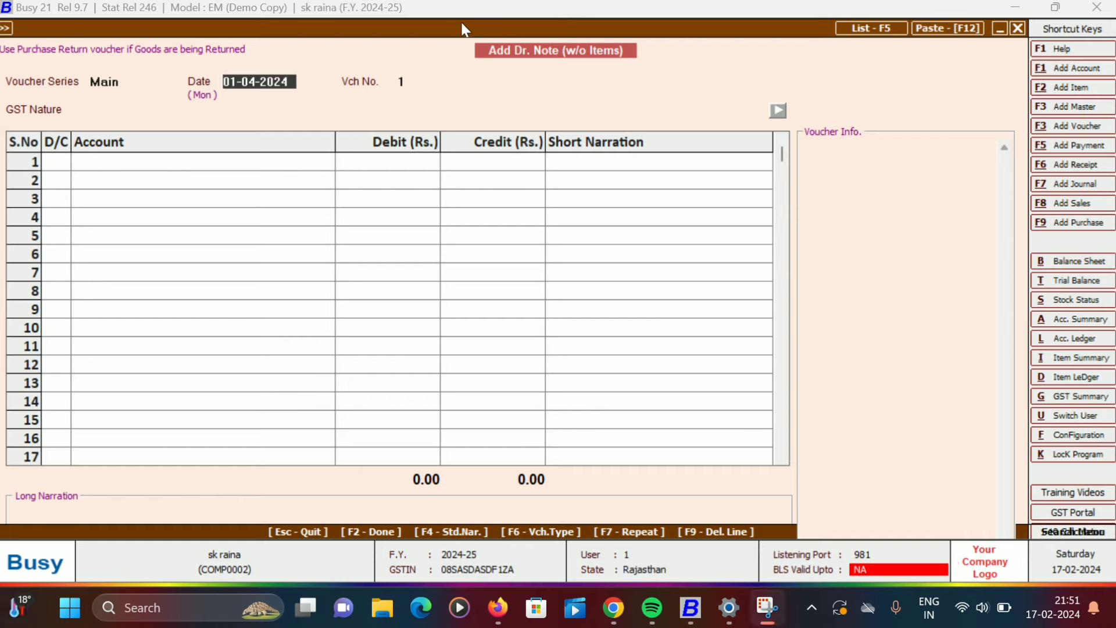
Accept the voucher number and set the debit note's GST nature to Cr. Note Received against Purchase
left_click(403, 83)
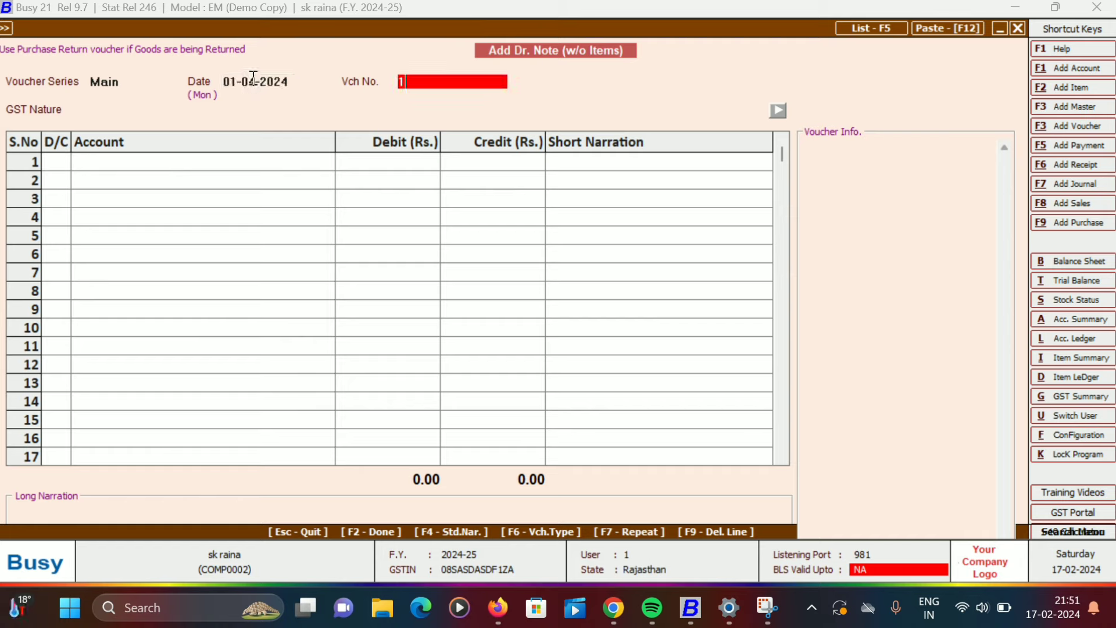
key("Return")
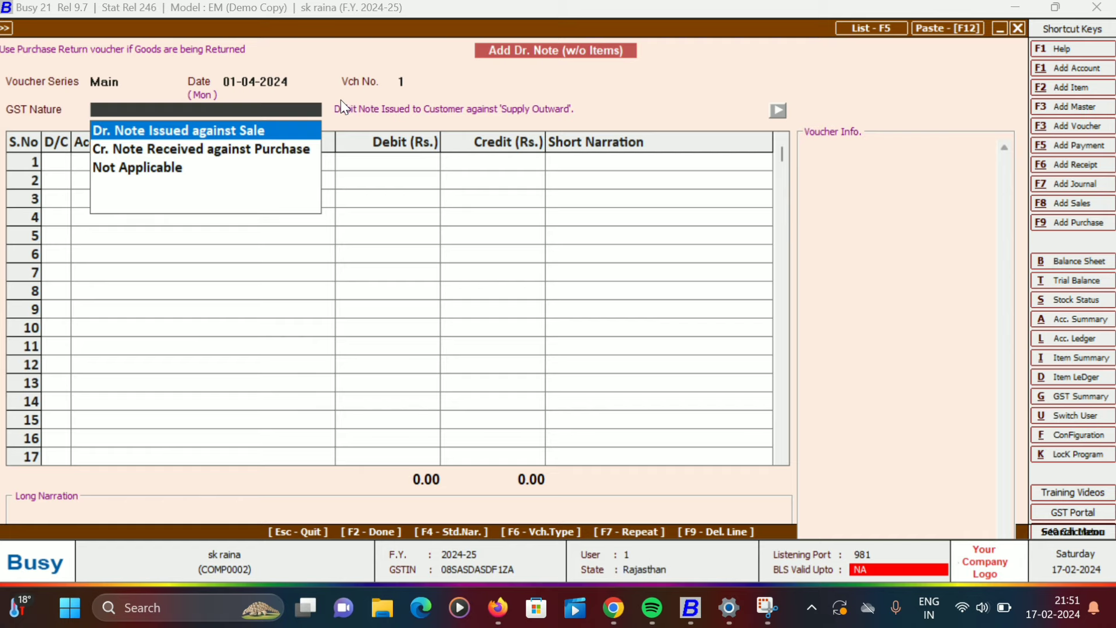
key("Down")
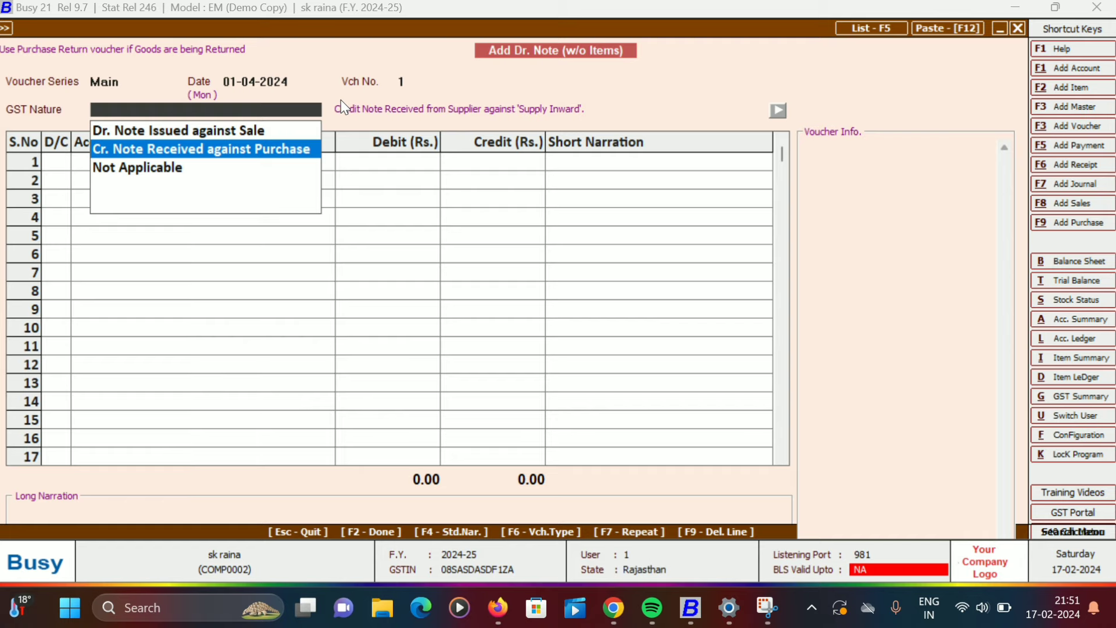
key("Return")
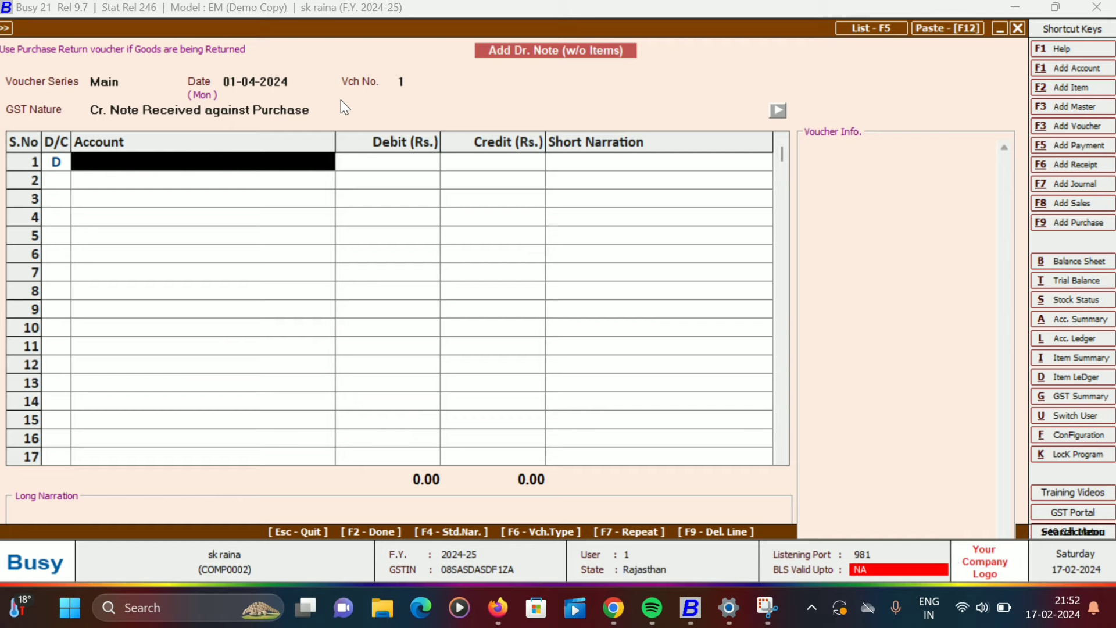
left_click(468, 31)
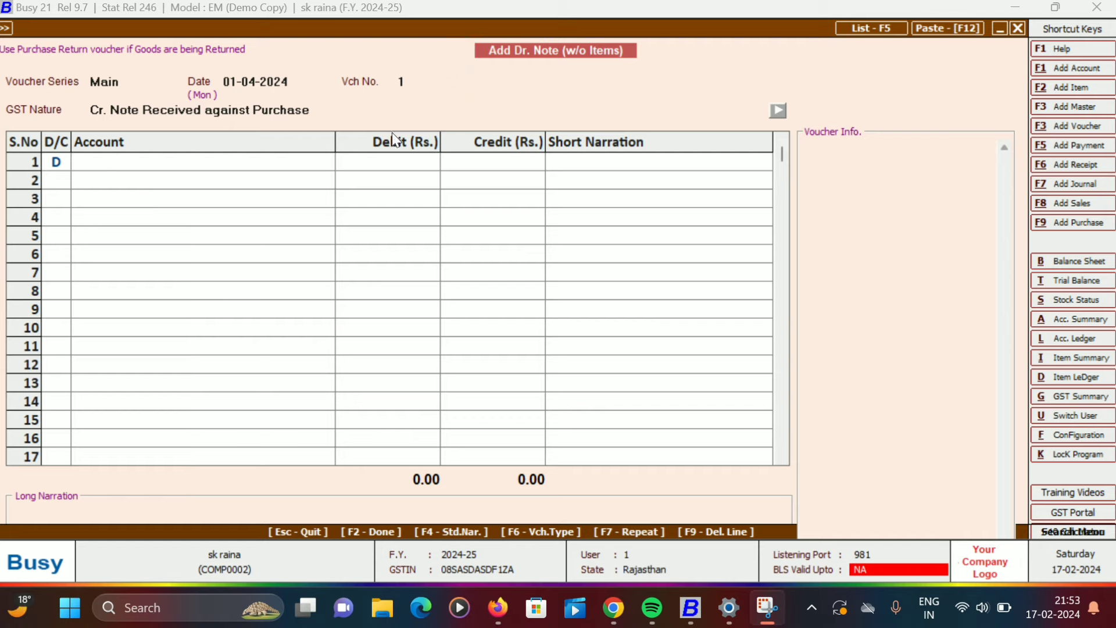
Check the supplier on the invoice PDF in Chrome, and enter Vanshika Agro Industry as the debit account on line 1 in Busy
left_click(270, 166)
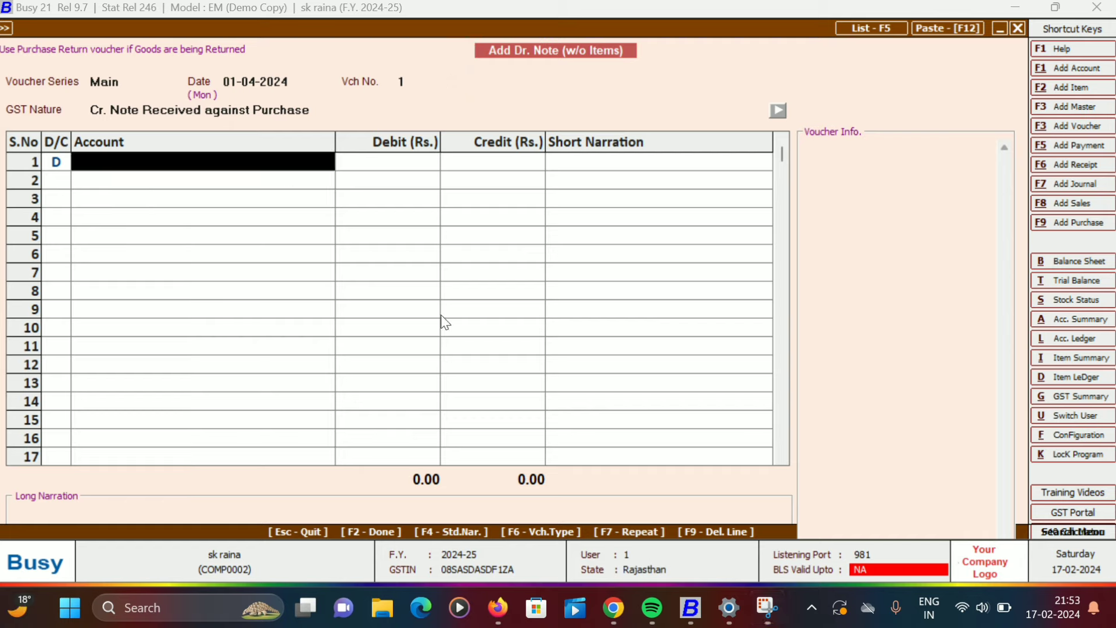
mouse_move(616, 608)
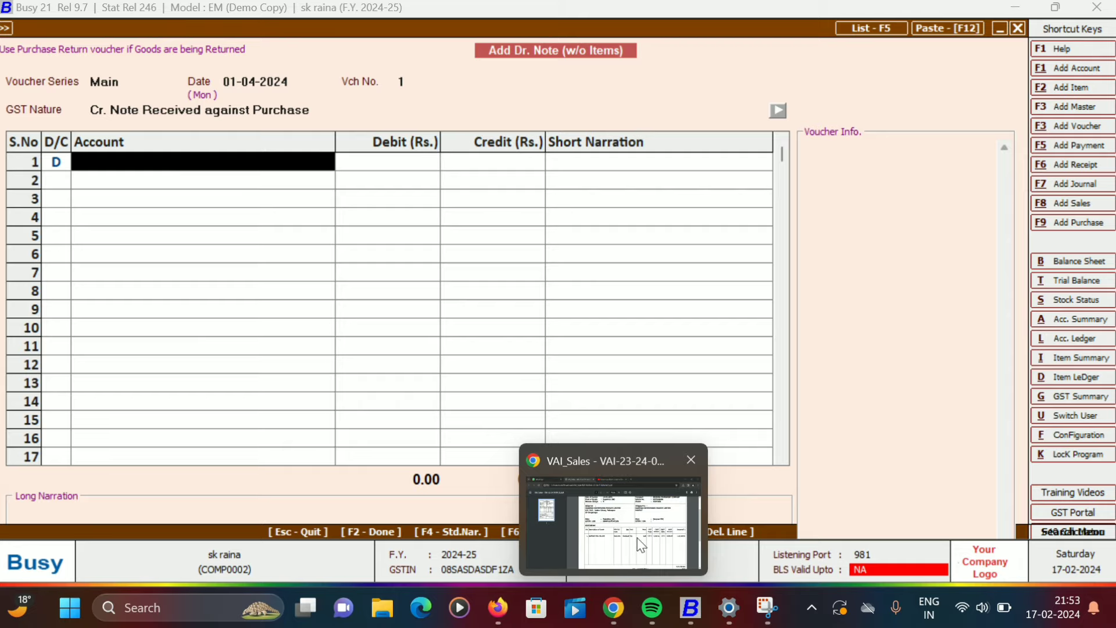
left_click(642, 547)
scroll(622, 328, "up", 3)
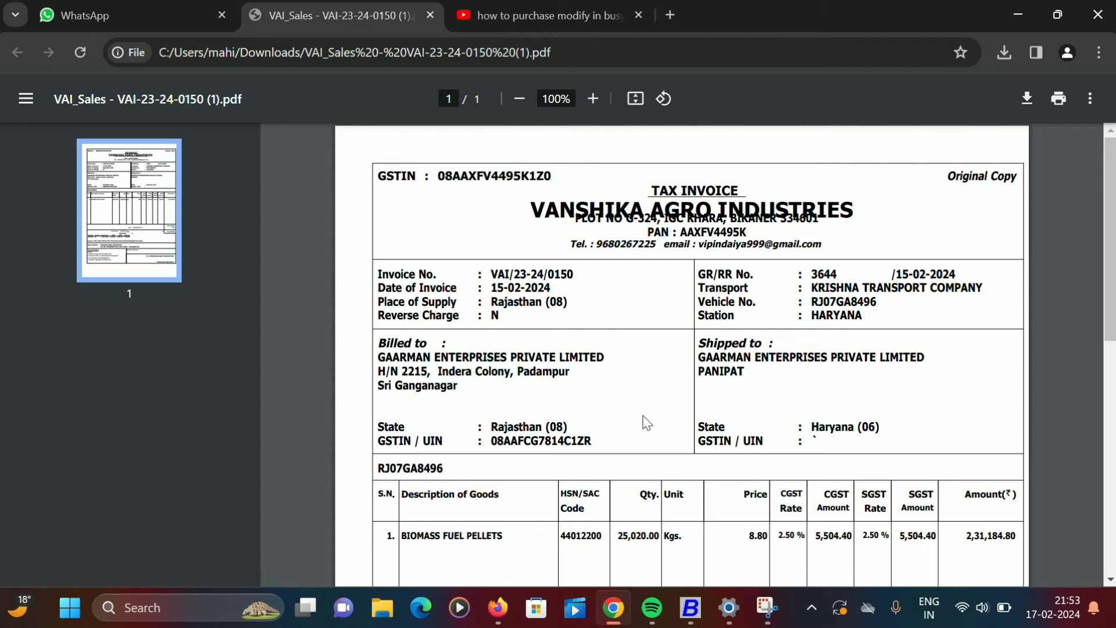
mouse_move(698, 592)
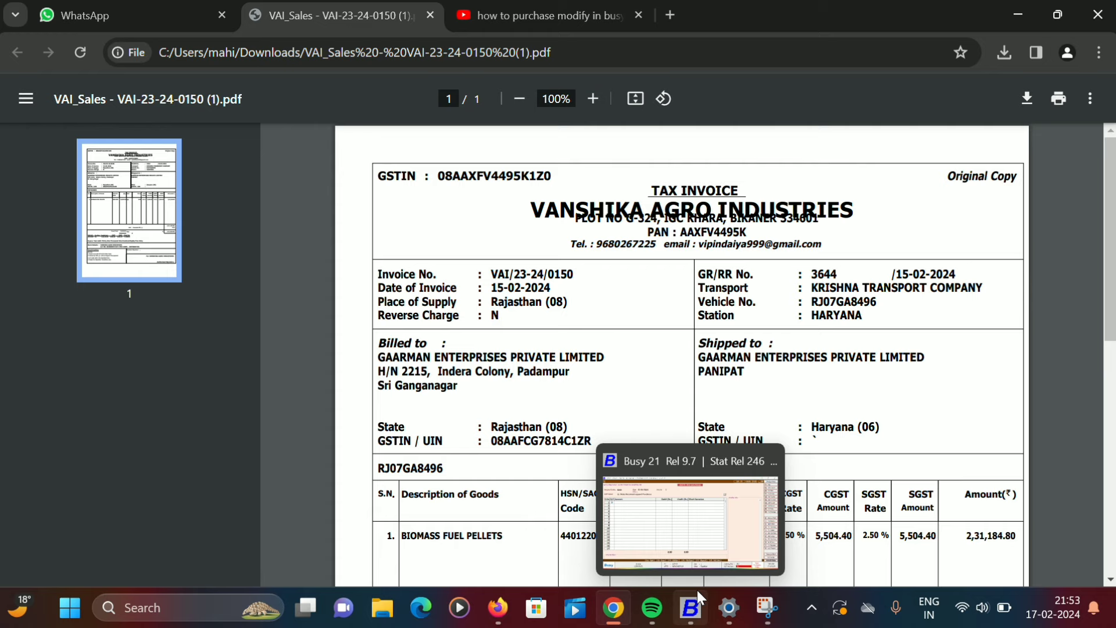
left_click(709, 543)
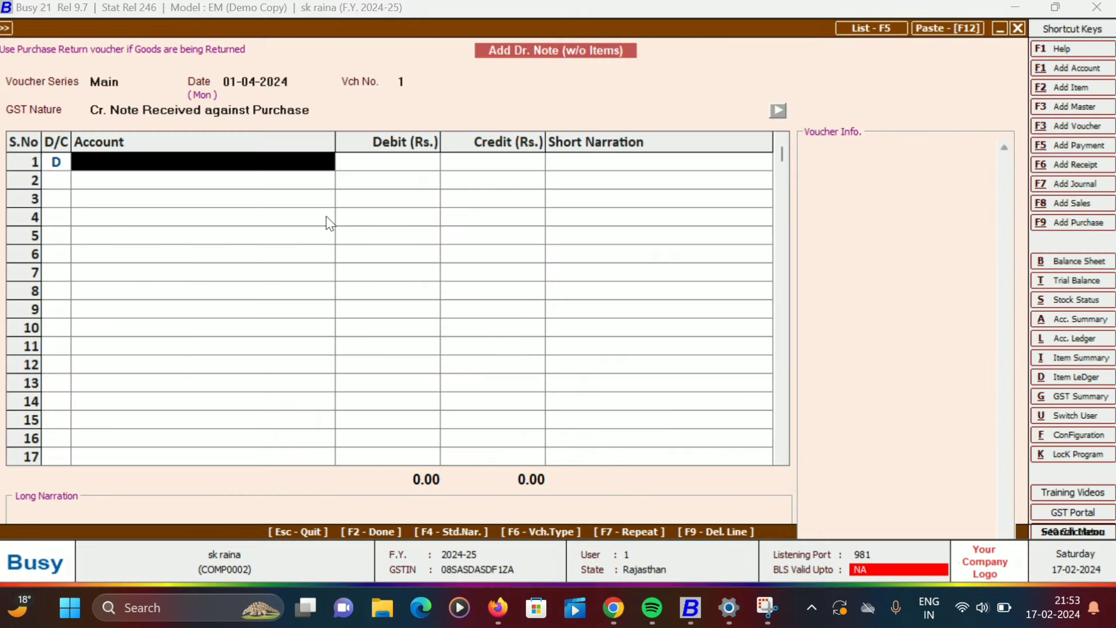
type("V")
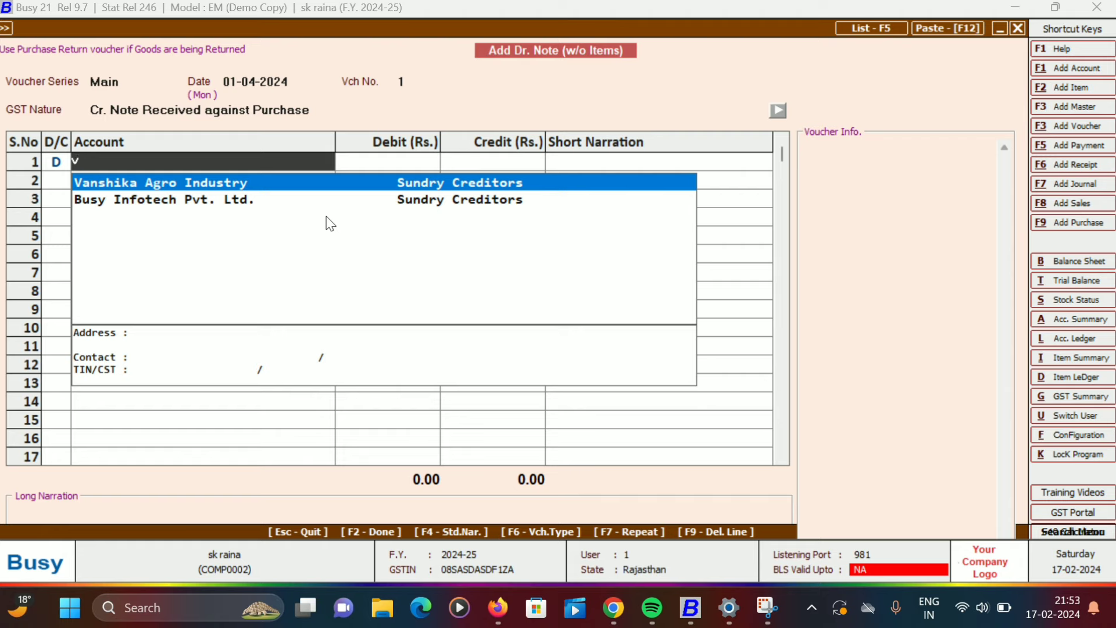
key("Return")
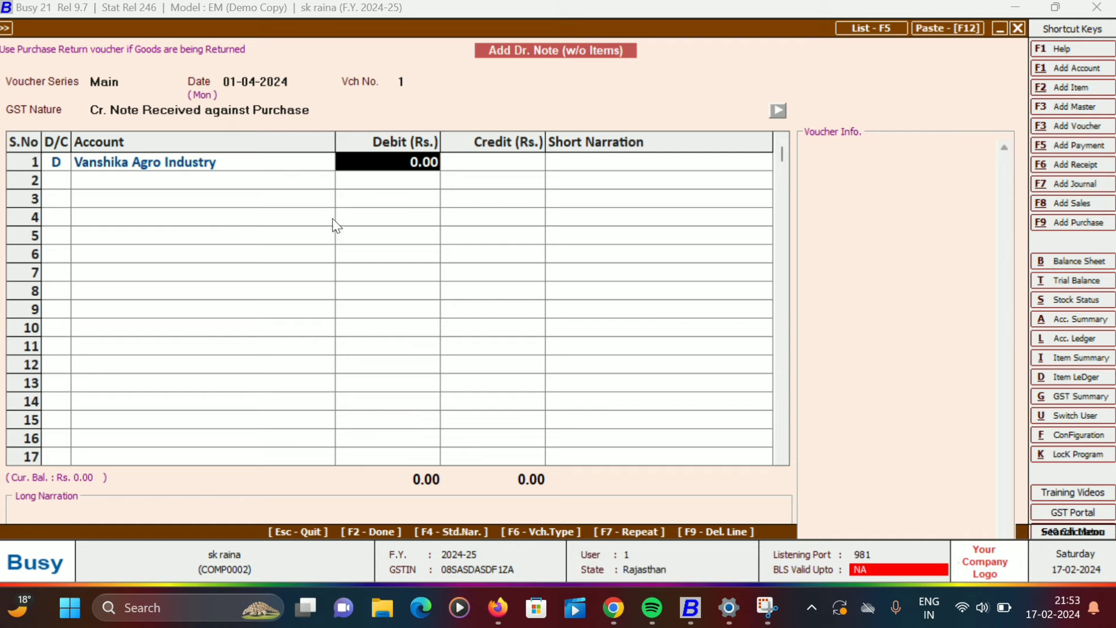
Check the goods line on the invoice PDF in Chrome, and enter a debit of 21016 for Vanshika Agro Industry in Busy
mouse_move(691, 608)
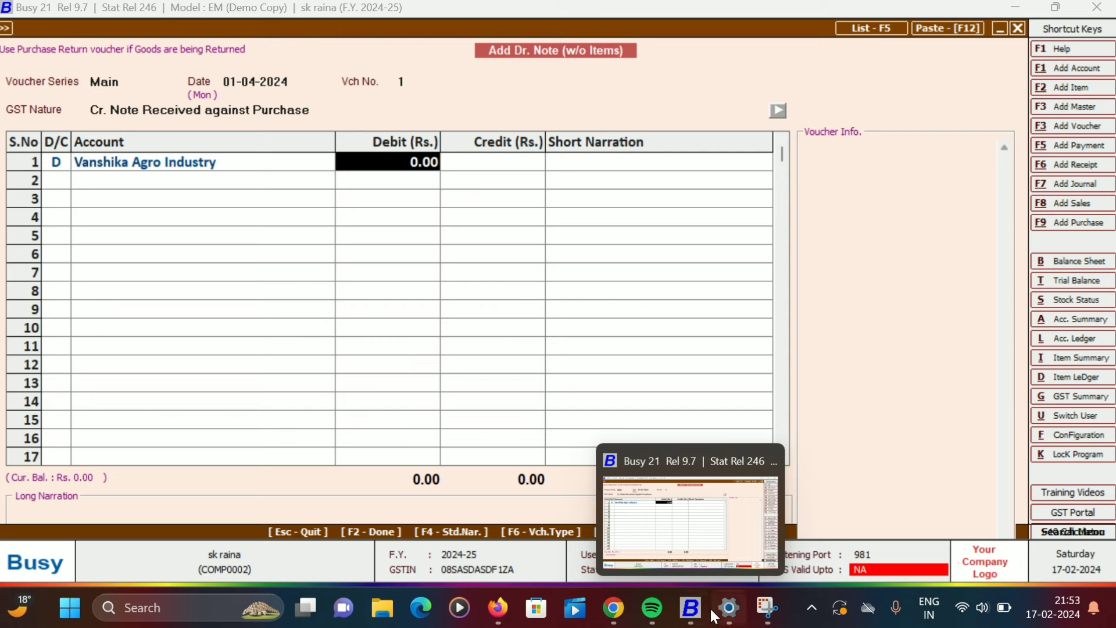
mouse_move(614, 618)
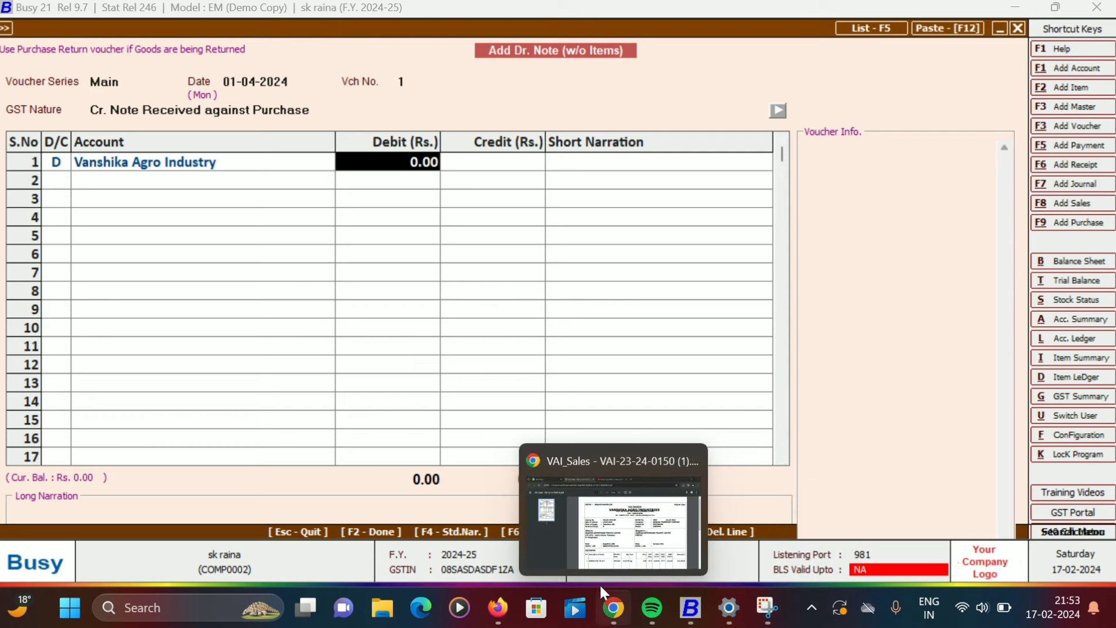
left_click(609, 549)
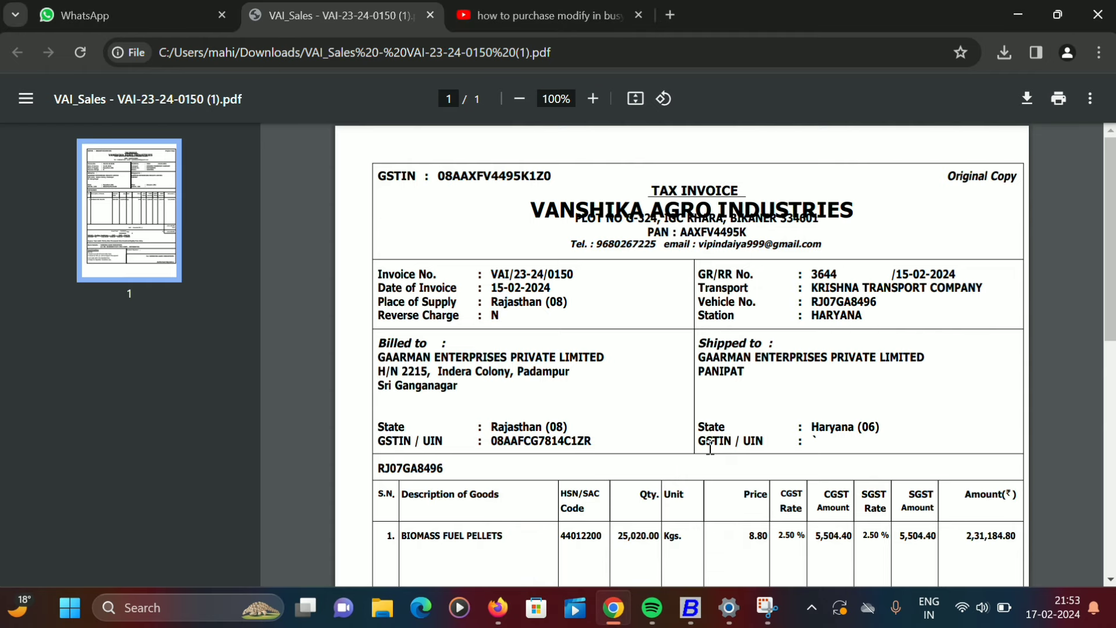
scroll(710, 447, "down", 2)
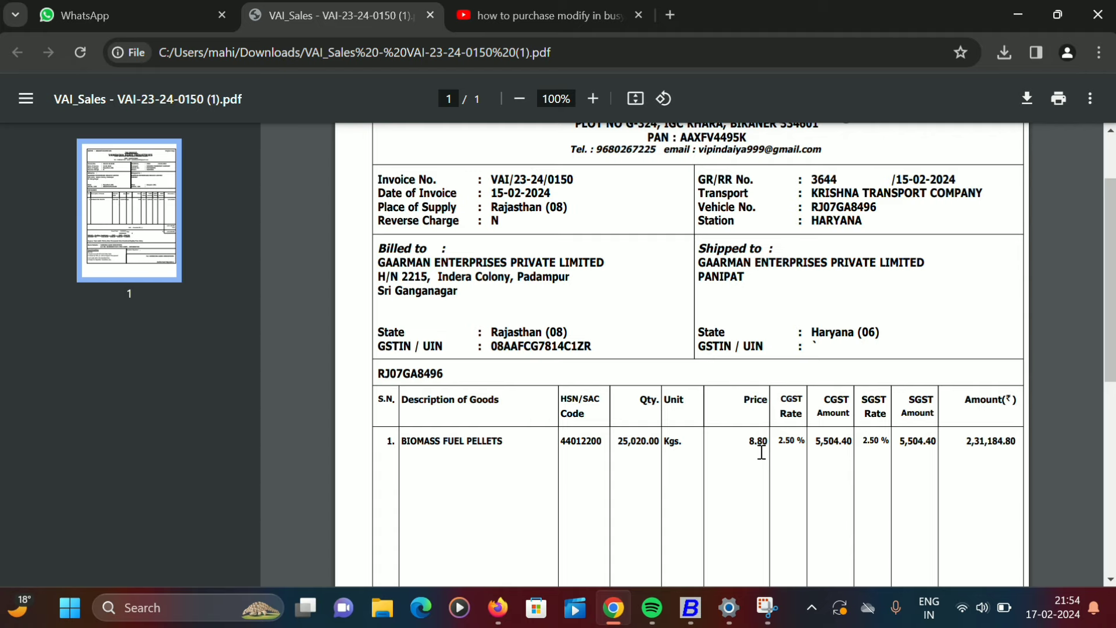
mouse_move(705, 612)
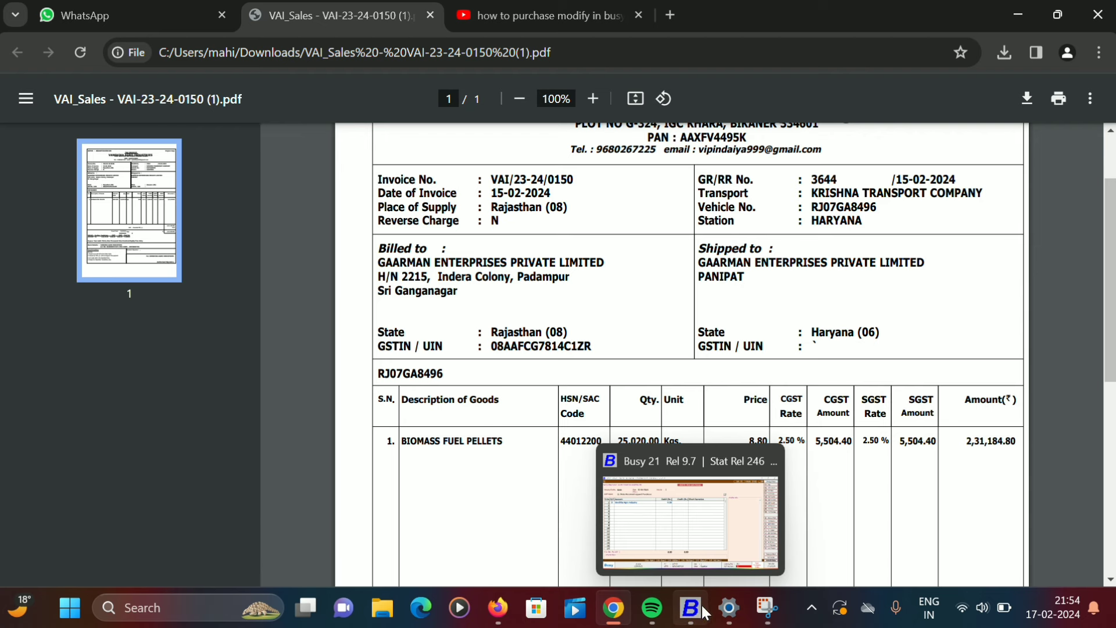
left_click(689, 535)
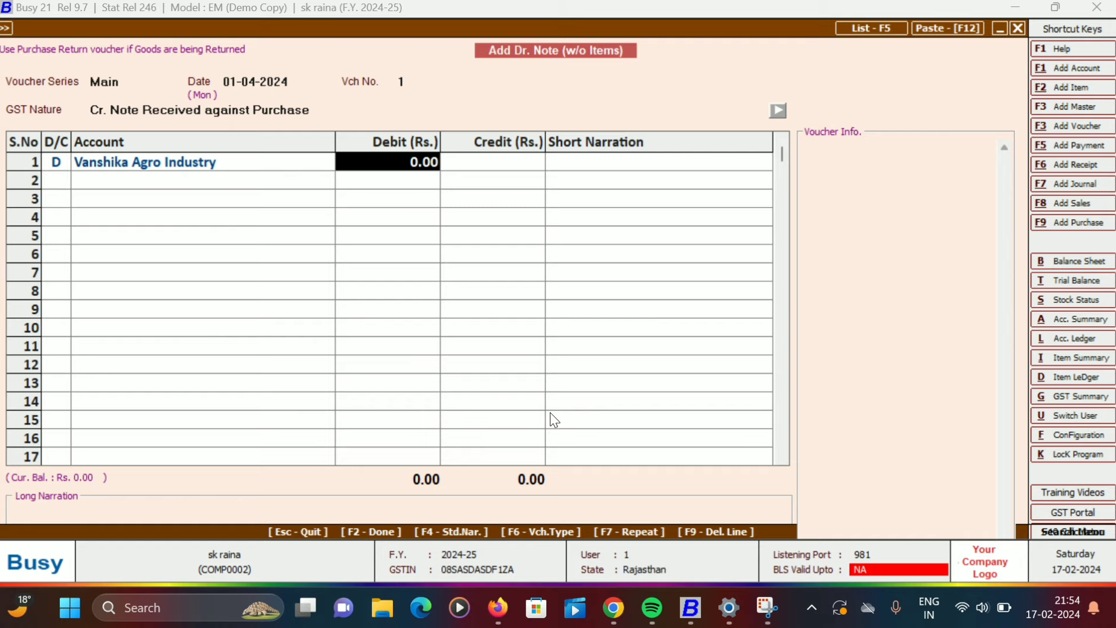
type("21")
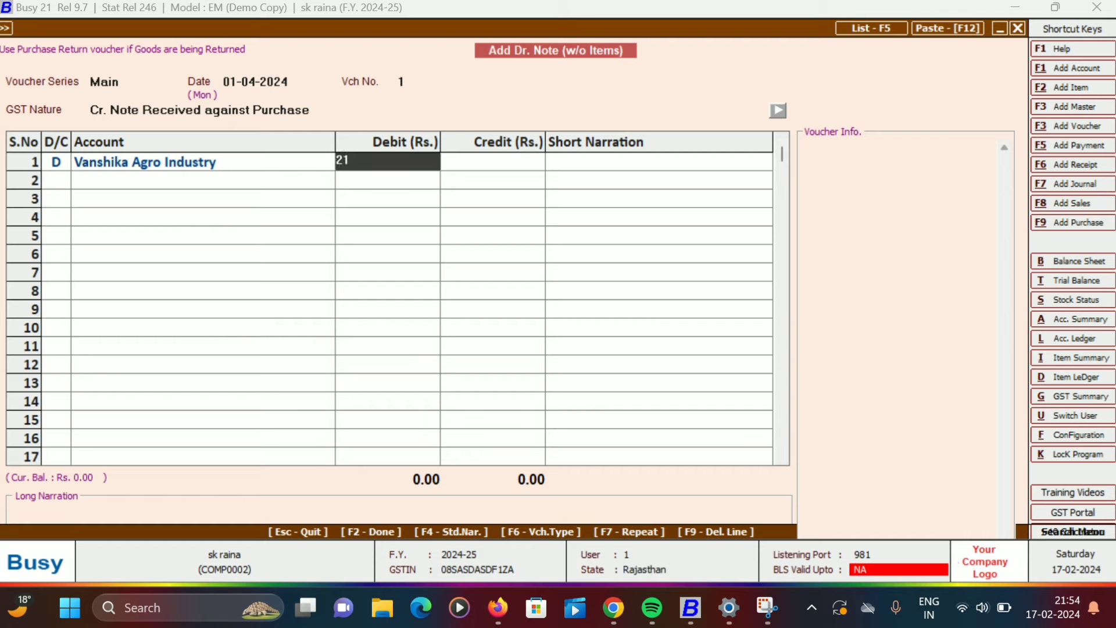
type("016")
key("Return")
key("Return")
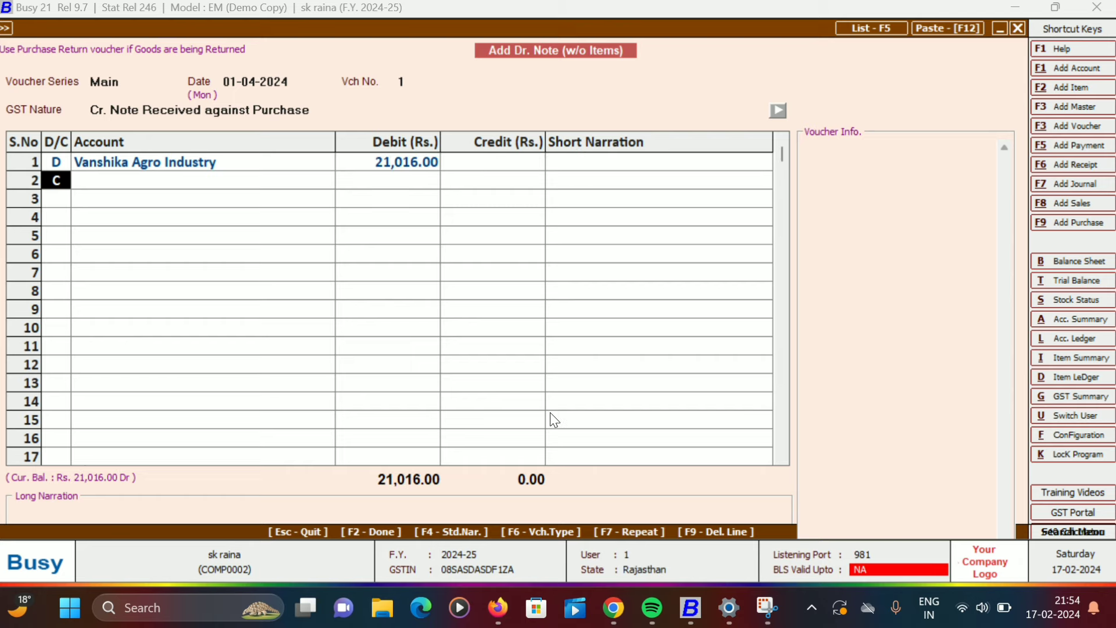
On line 2, enter Purchase as the credit account with an amount of 20016
key("Return")
type("pu")
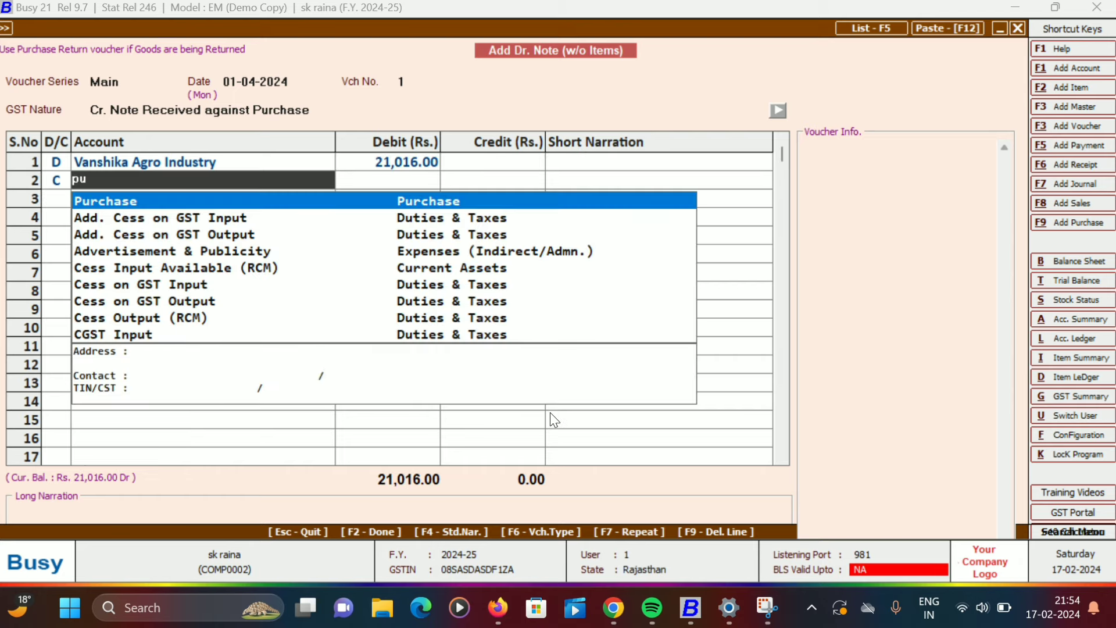
key("Return")
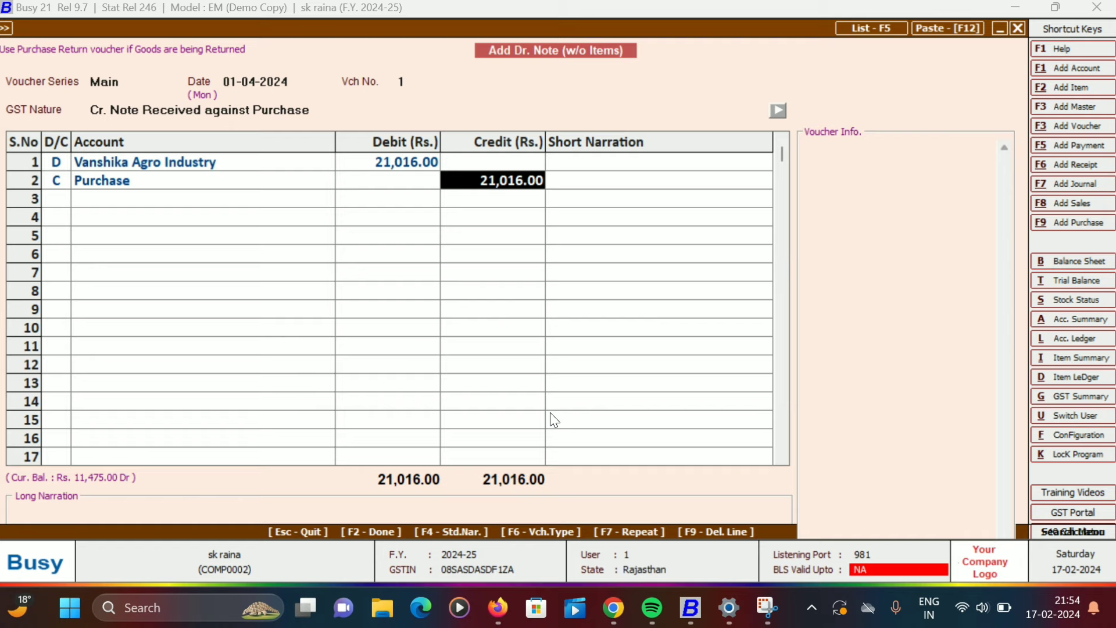
type("200")
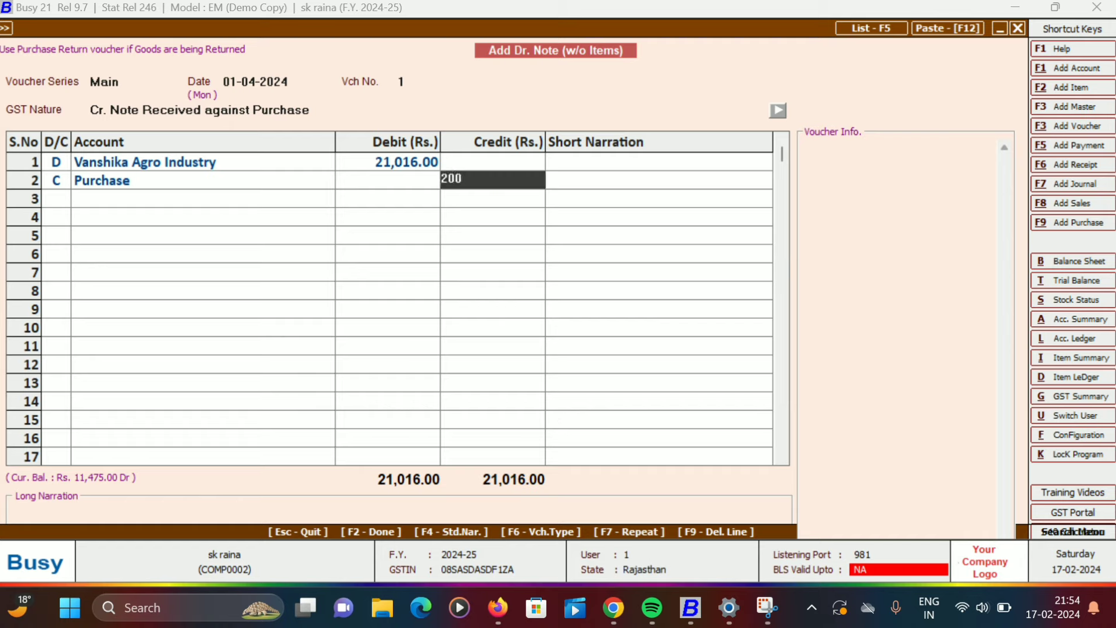
type("16")
key("Return")
key("Return")
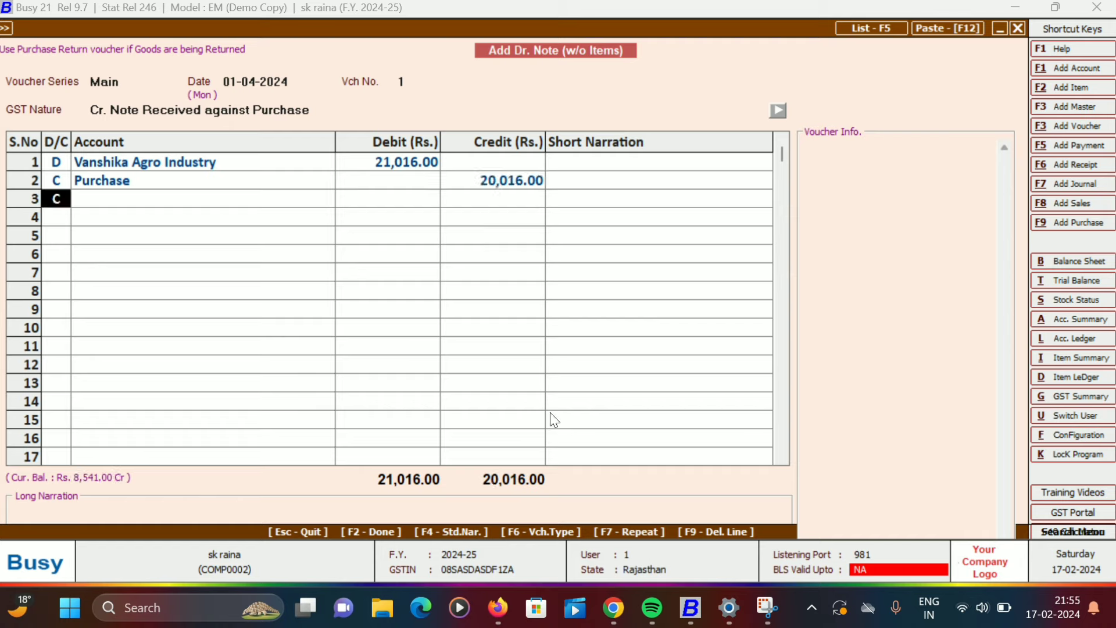
Enter CGST Input on line 3 with a credit of 500, alongside SGST Input on line 4 with 500
key("Return")
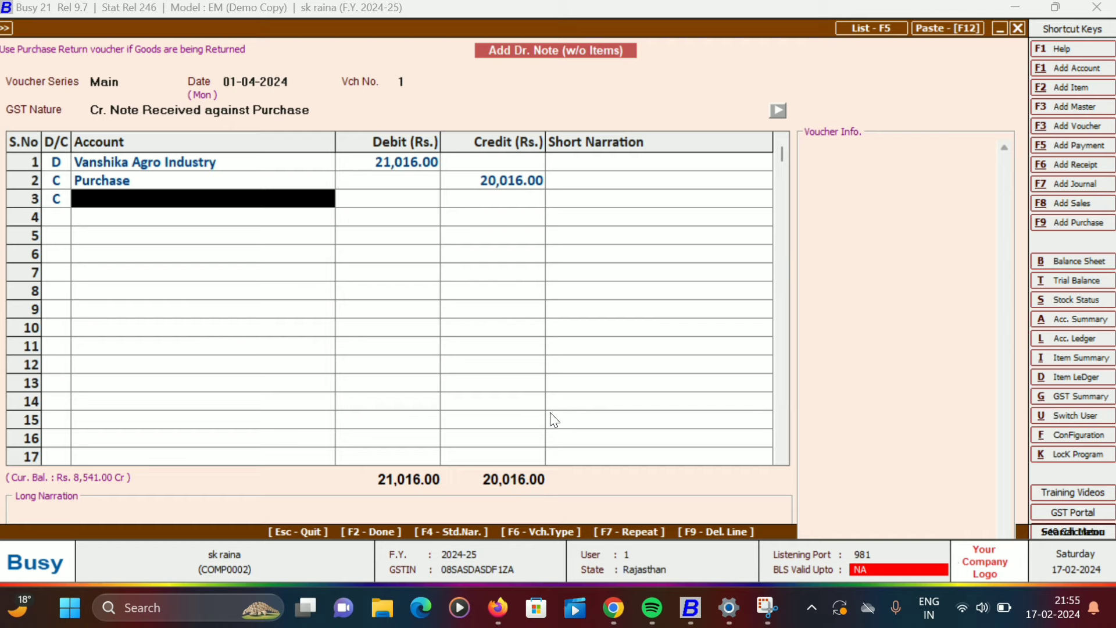
type("cg")
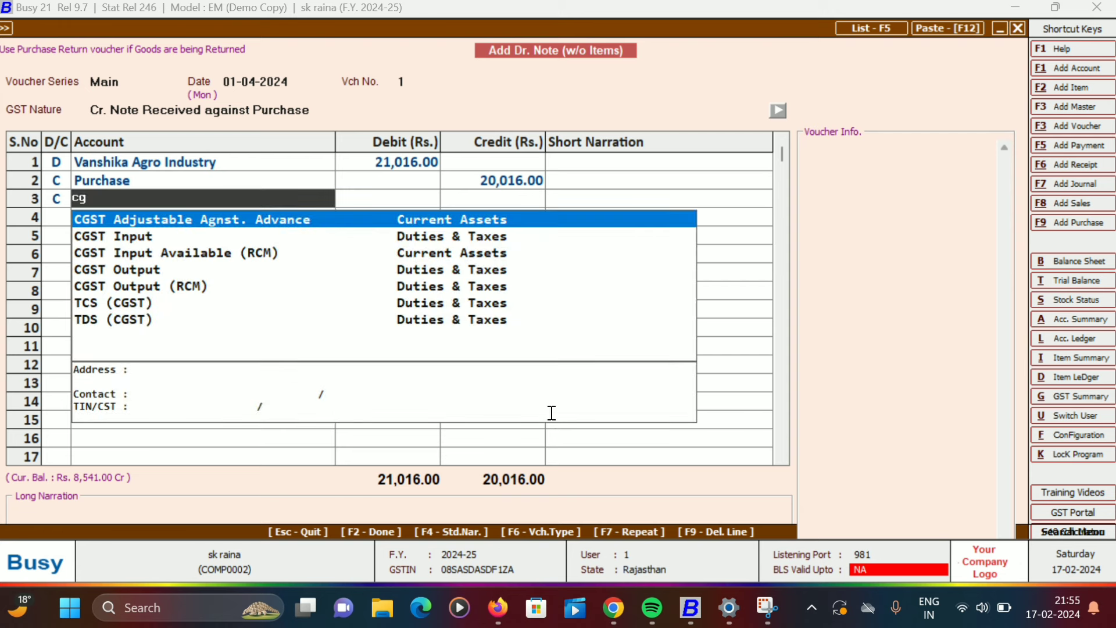
key("Down")
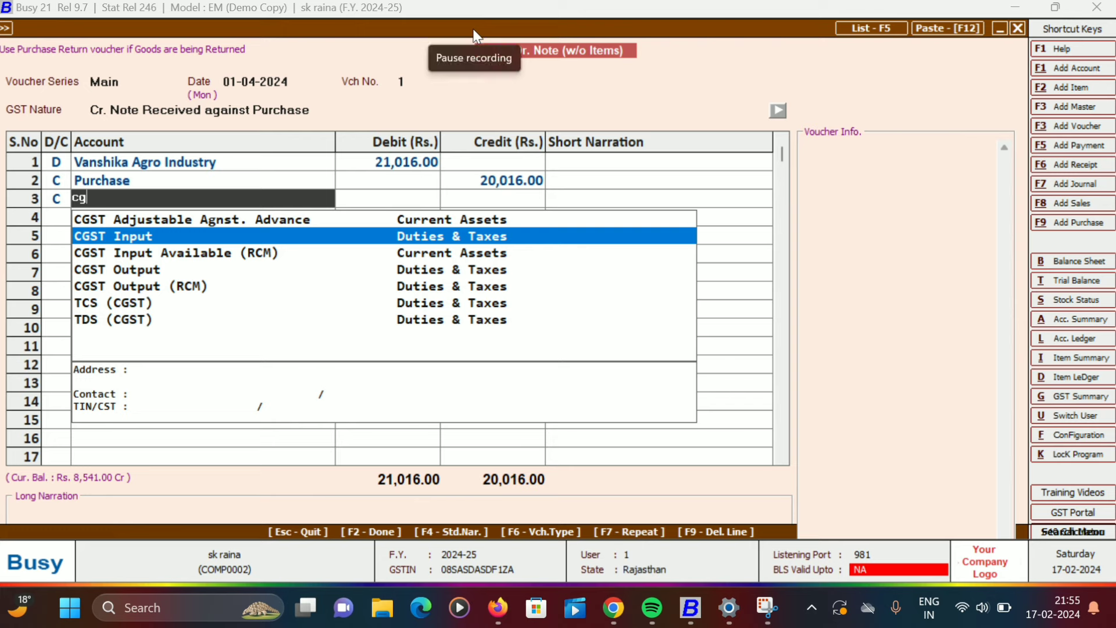
left_click(307, 241)
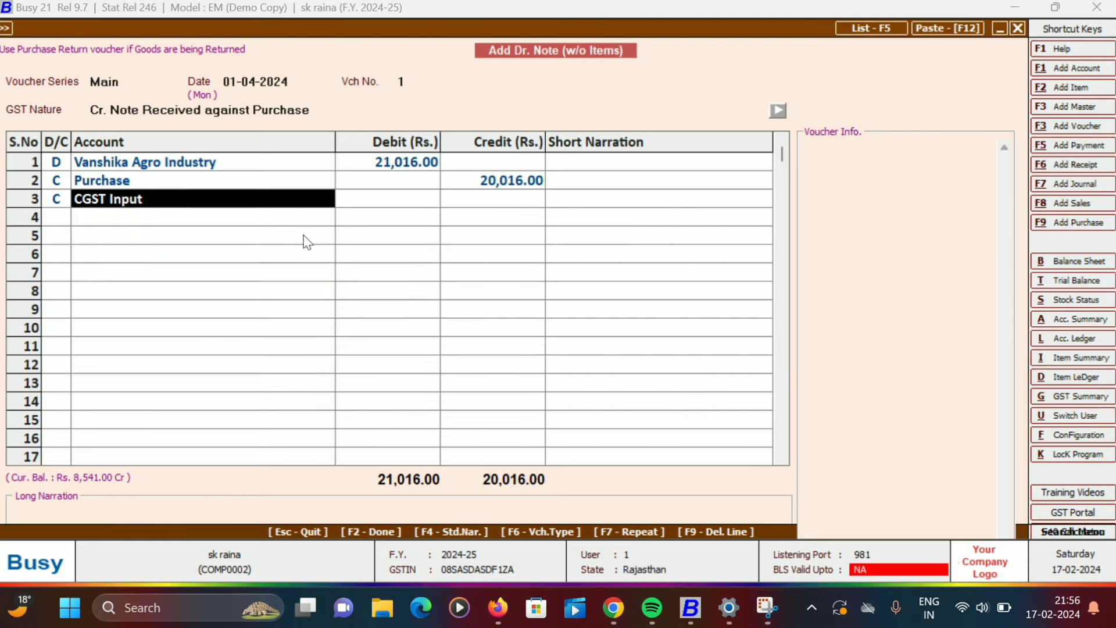
key("Return")
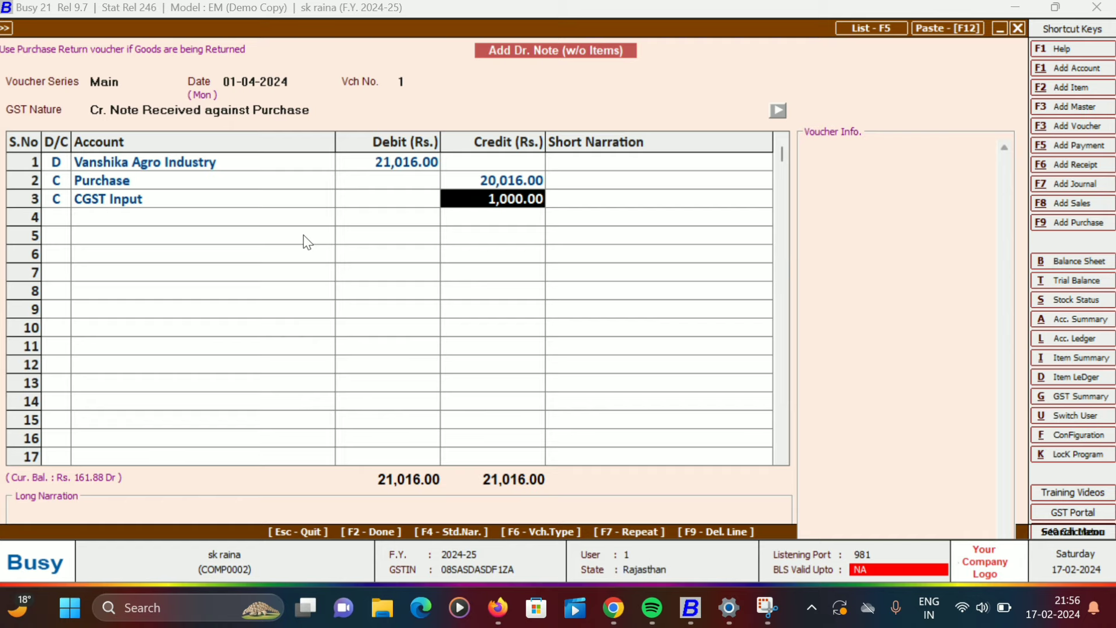
type("500")
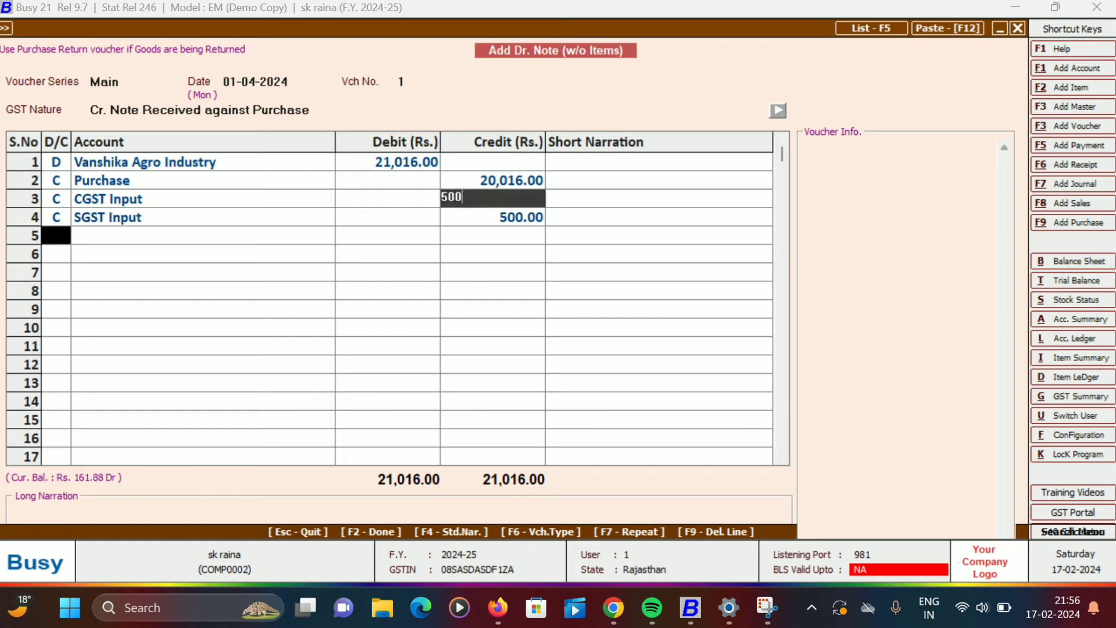
Finish the account lines and enter the long narration "dr note issue against vanshika agro industry invoice no 0035"
left_click(304, 236)
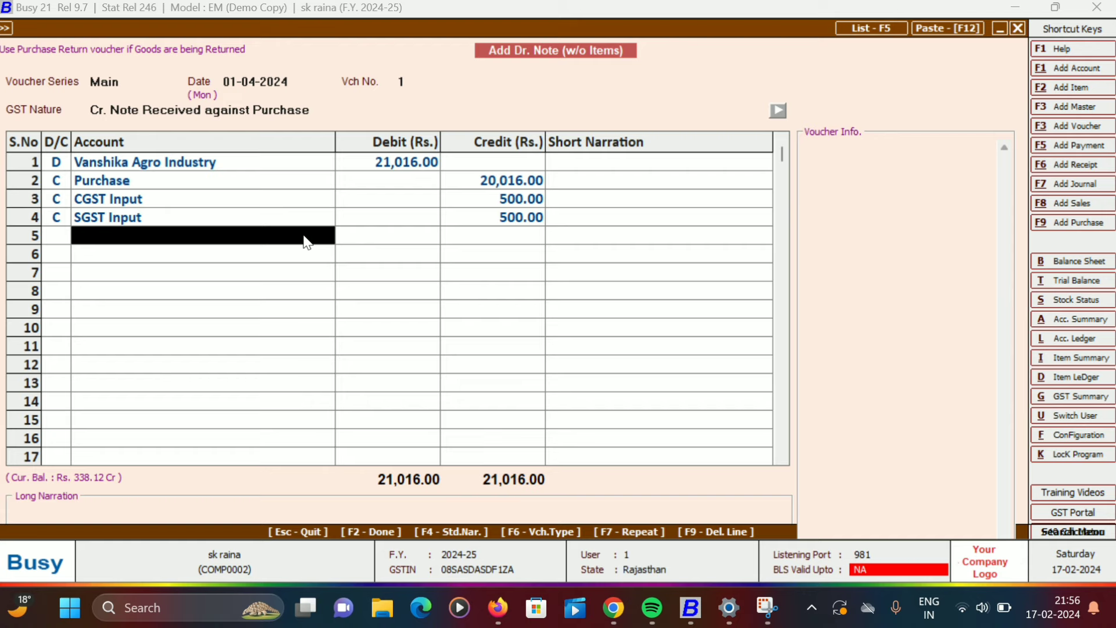
key("Return")
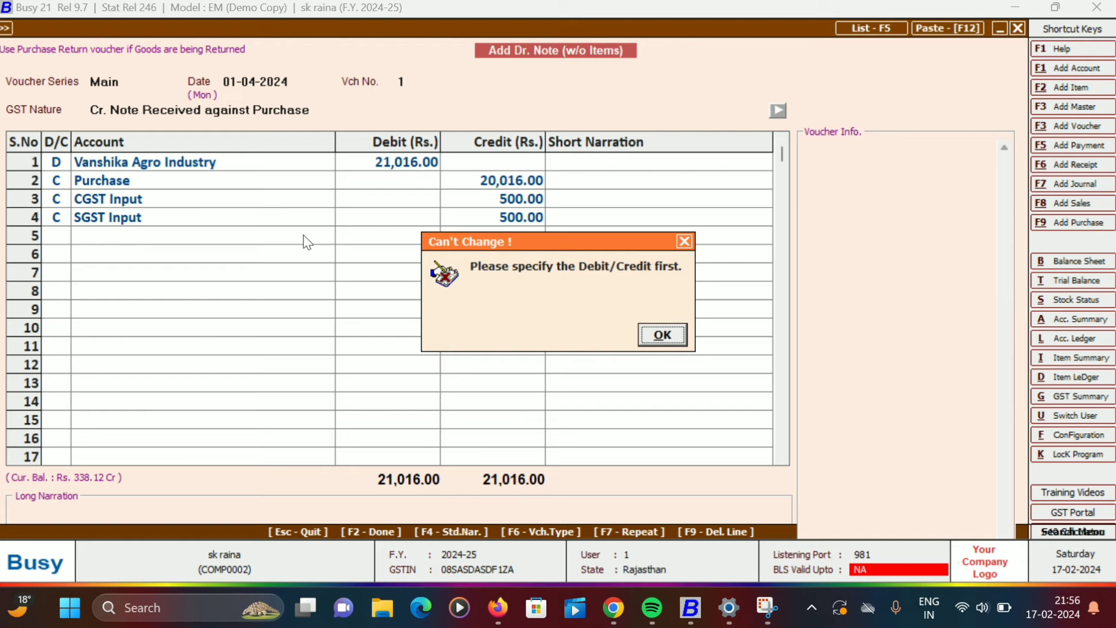
key("Return")
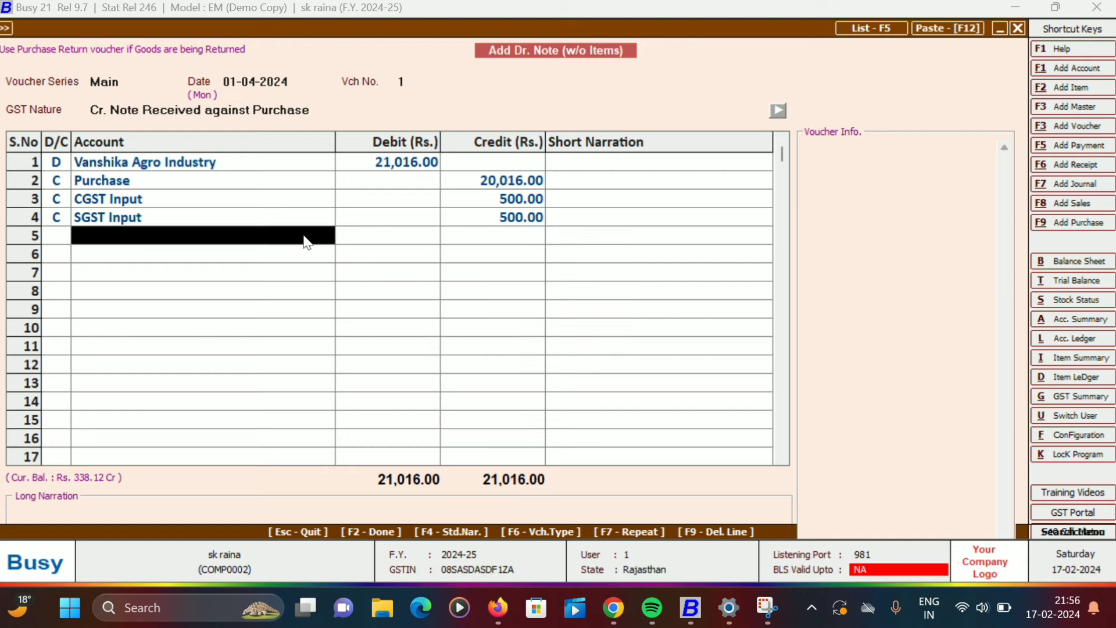
key("Return")
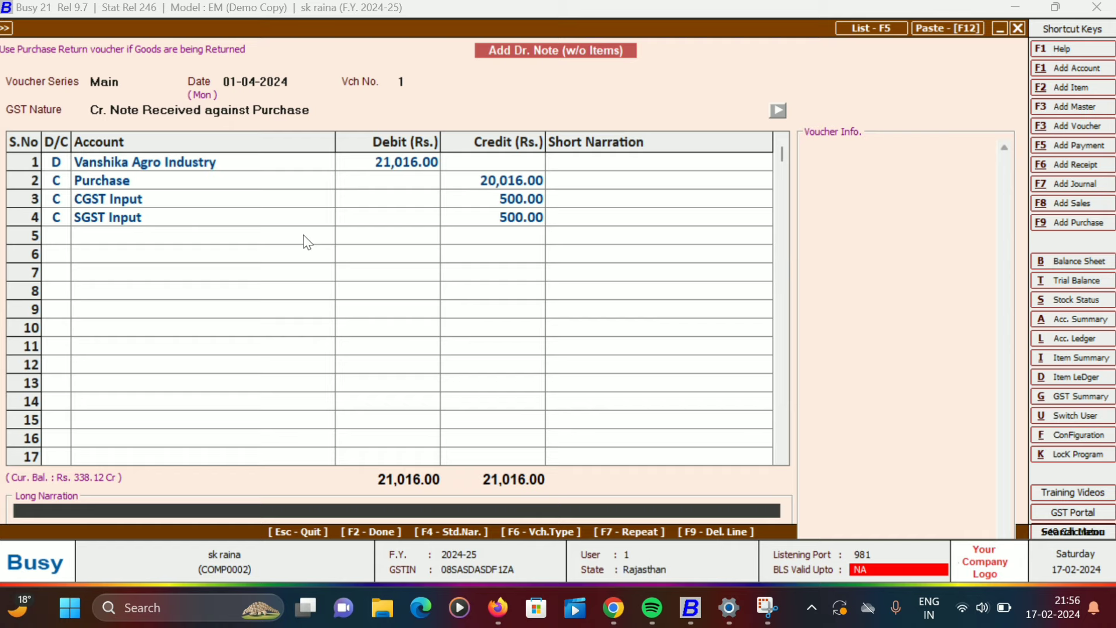
type("dr note issue agains")
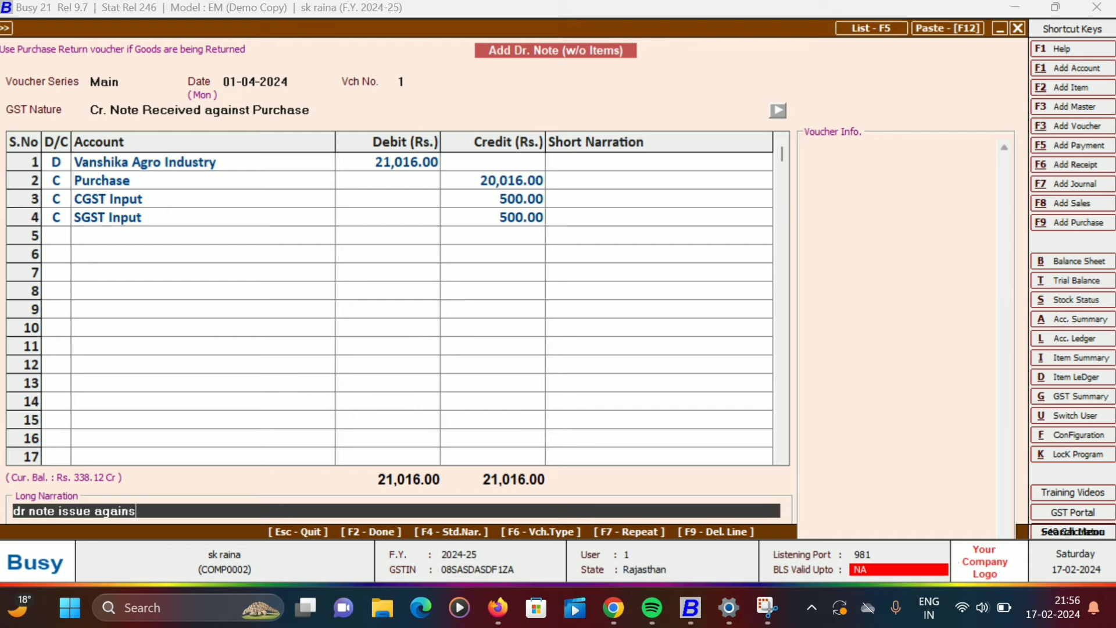
type("t vanshika agro")
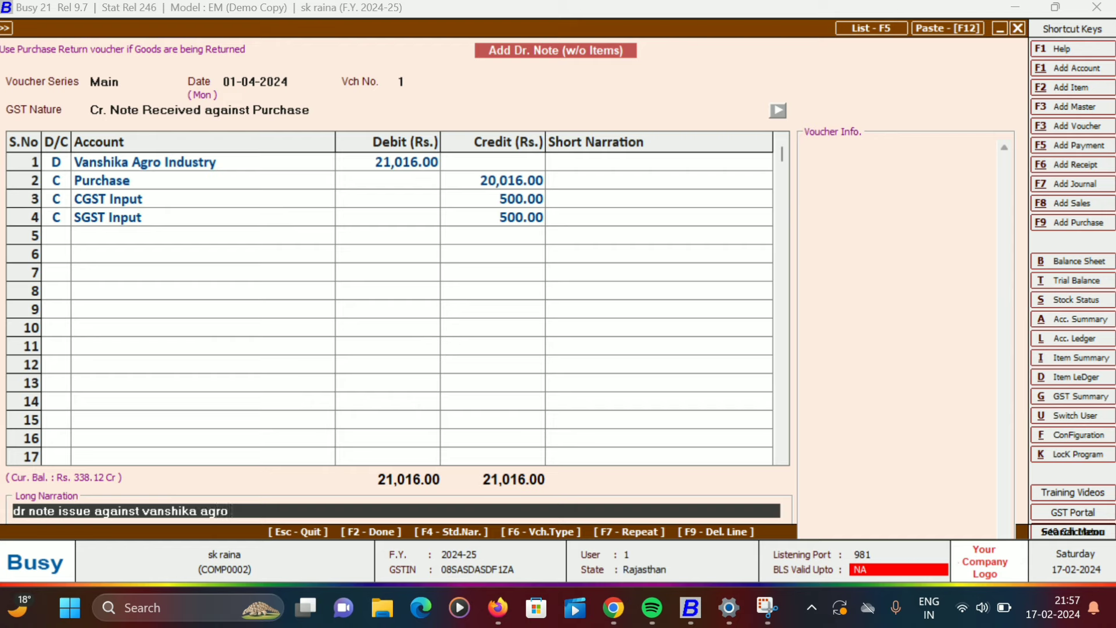
type(" industry invoice no")
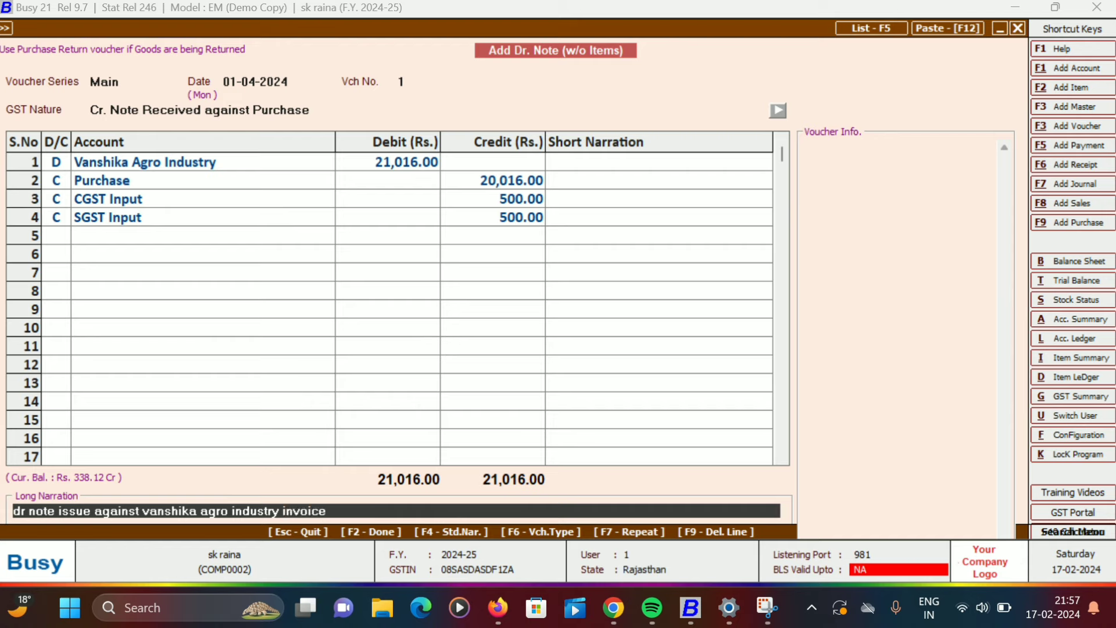
type(" 0035")
key("Return")
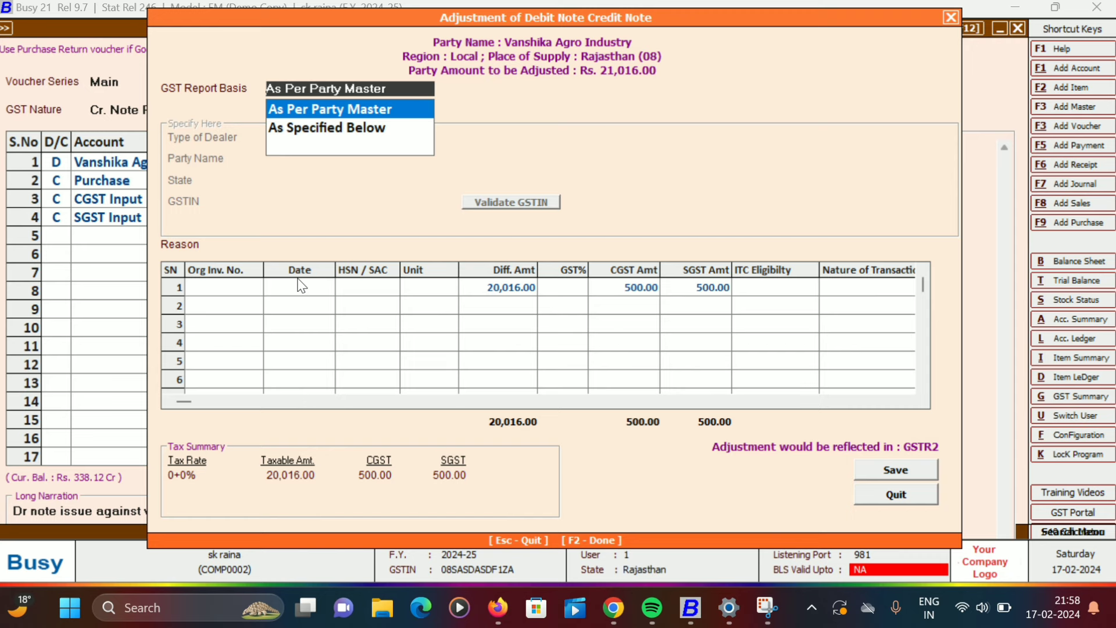
Keep the GST report basis As Per Party Master and set the reason to 04-Correction in Invoice
key("Return")
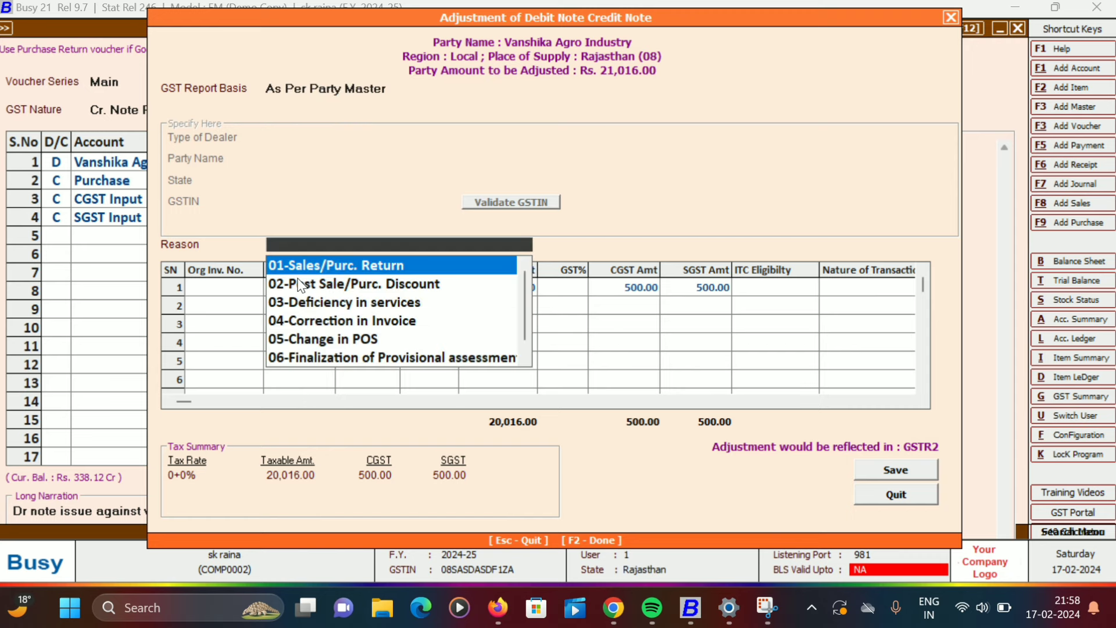
key("Down")
key("Down")
key("Down")
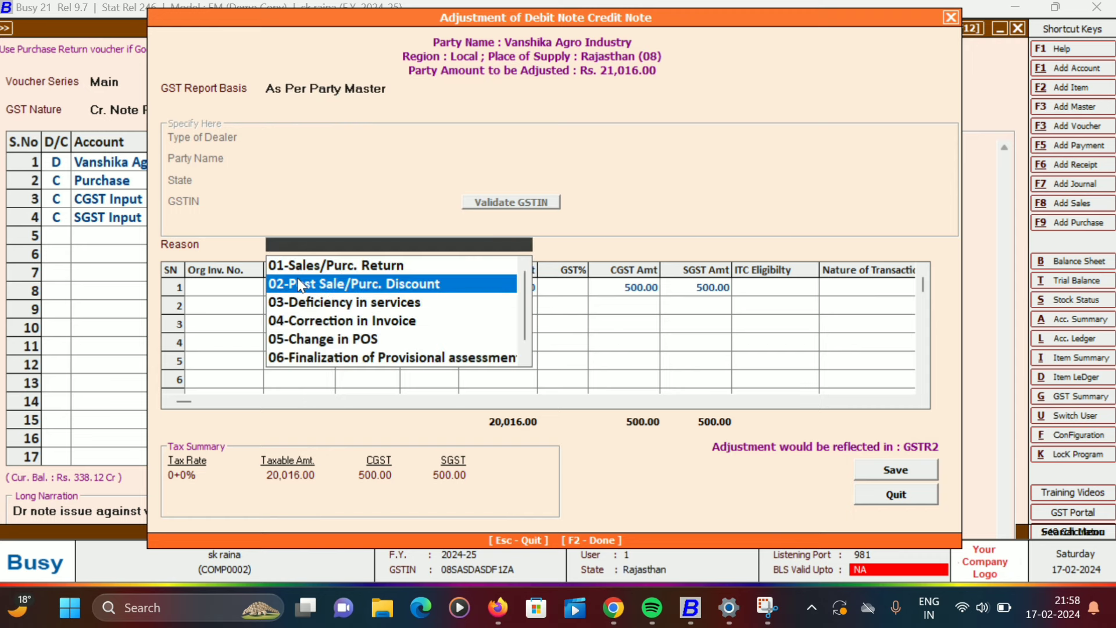
key("Return")
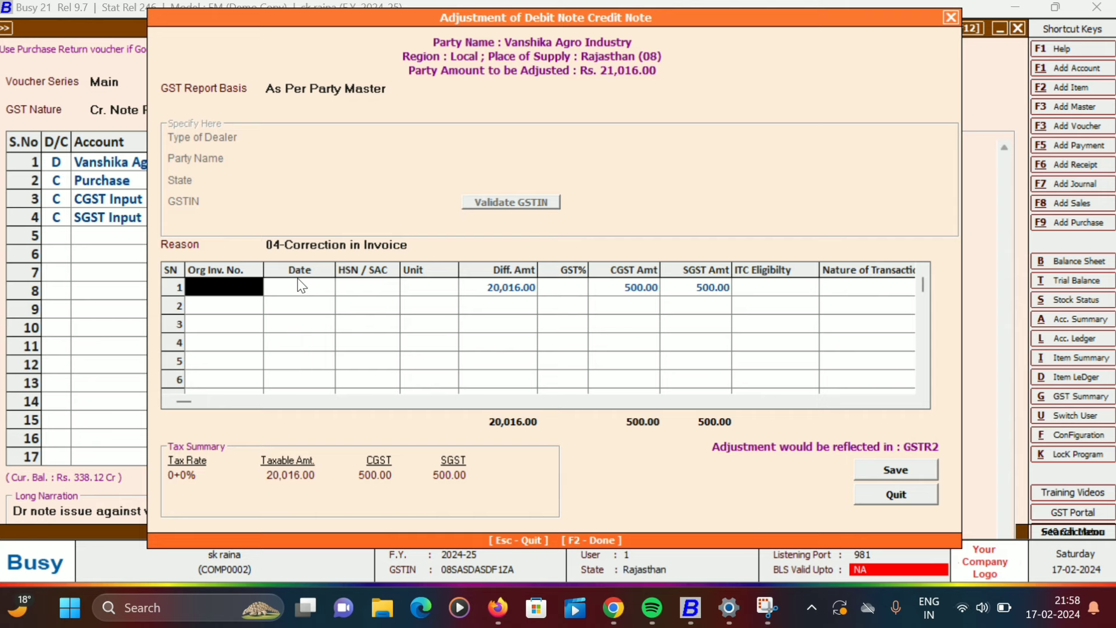
Enter original invoice number 122 on adjustment line 1, accept it despite validation, and date it 01-01-2024
type("122")
key("Return")
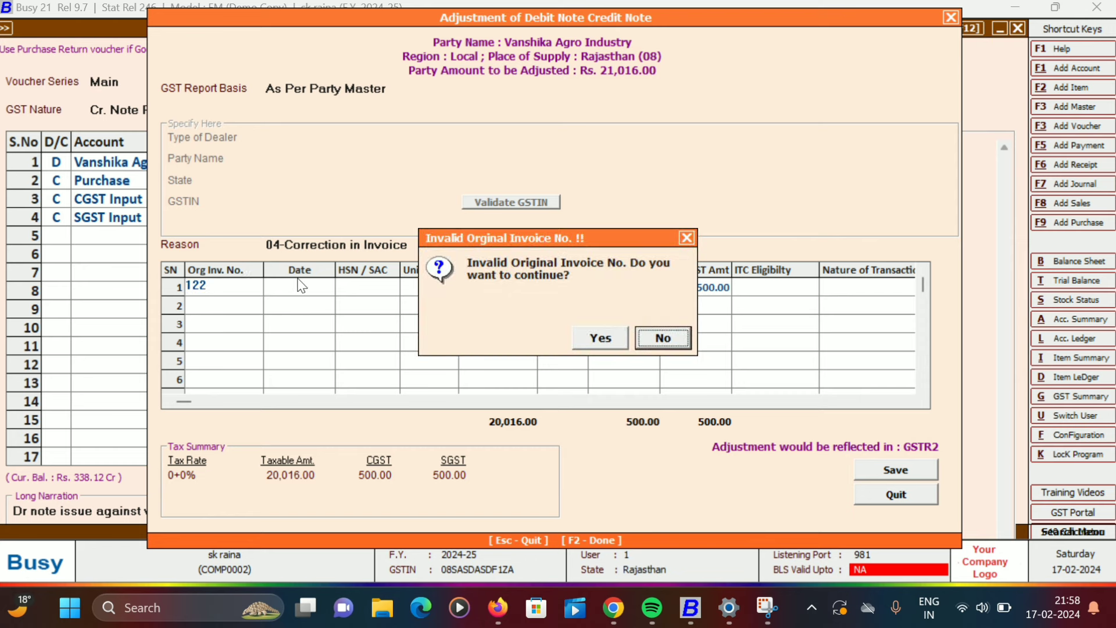
key("Left")
key("Return")
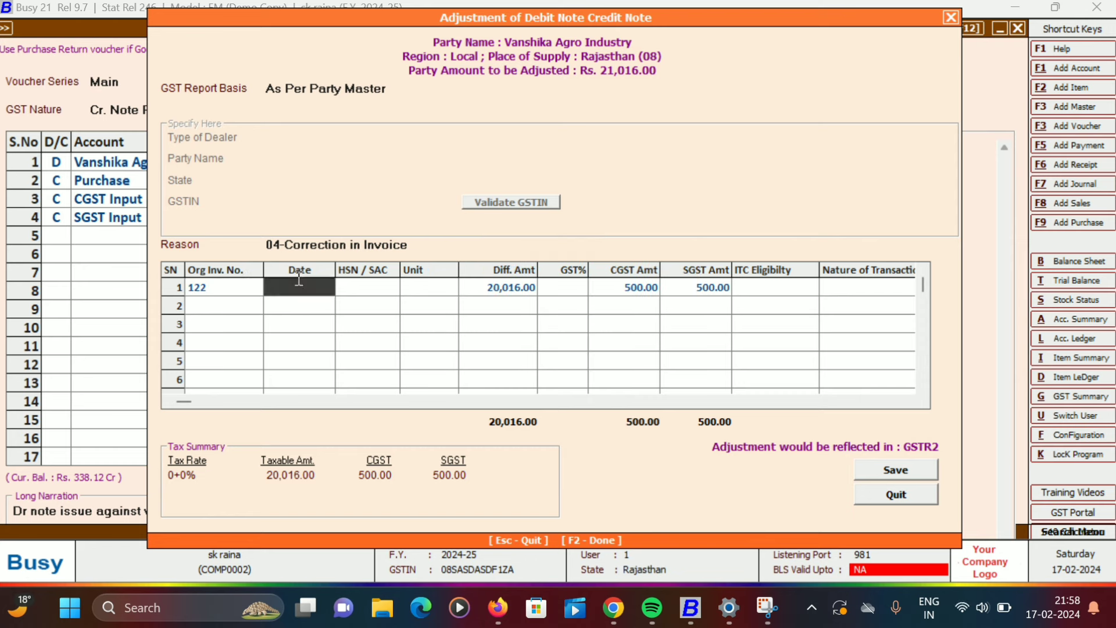
type("1-1-24")
key("Return")
key("Return")
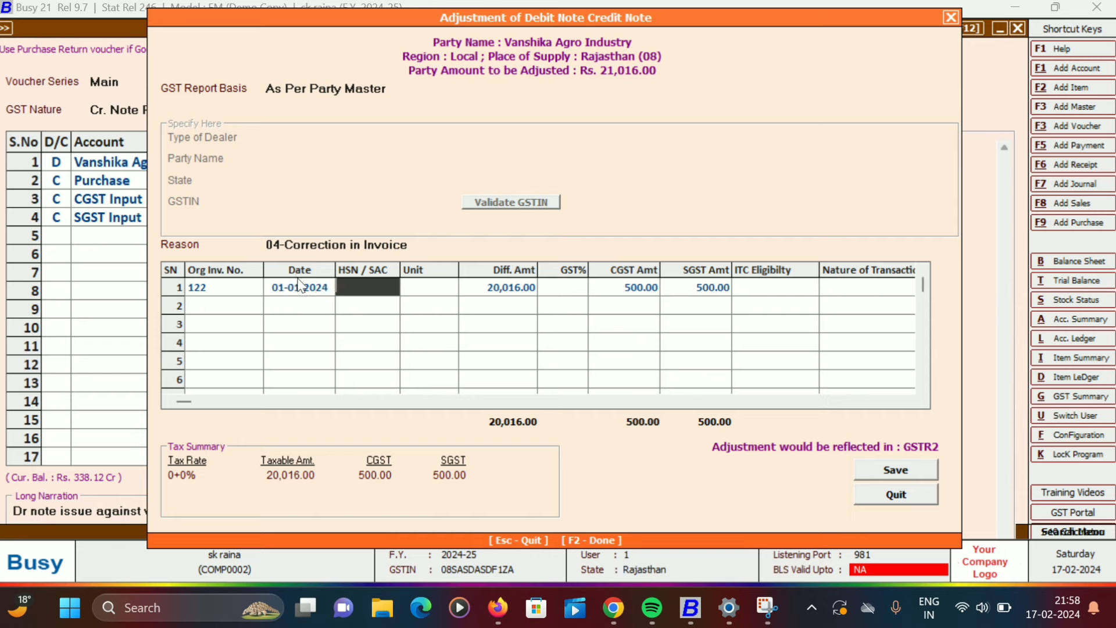
Complete adjustment line 1 with unit Kgs., a GST rate of 5 percent and Input Goods as ITC eligibility
type("kg")
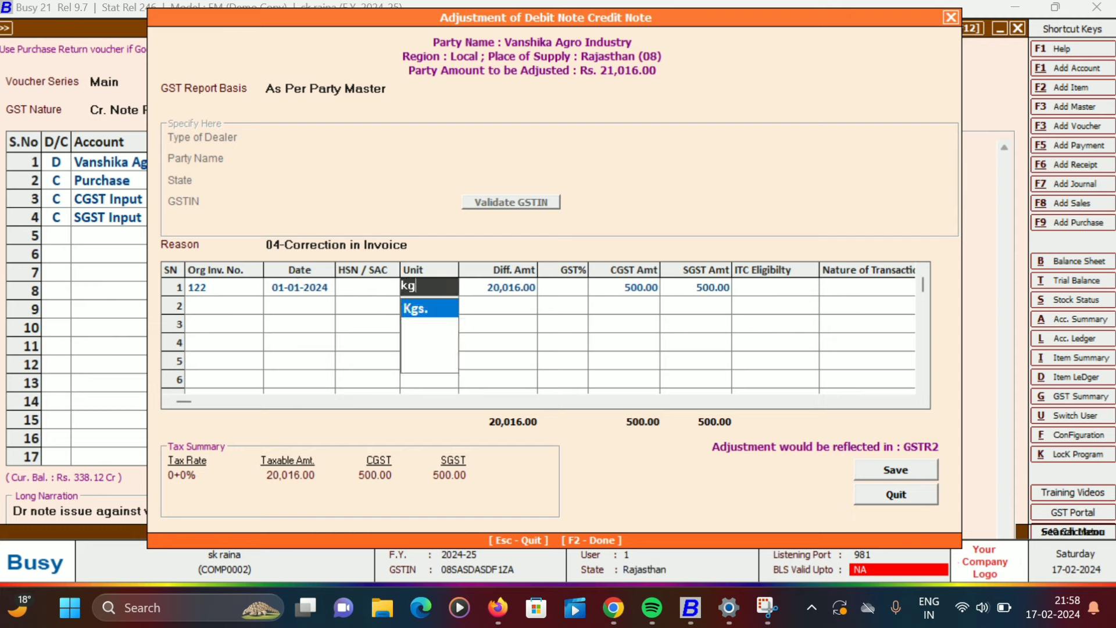
key("Return")
key("Return")
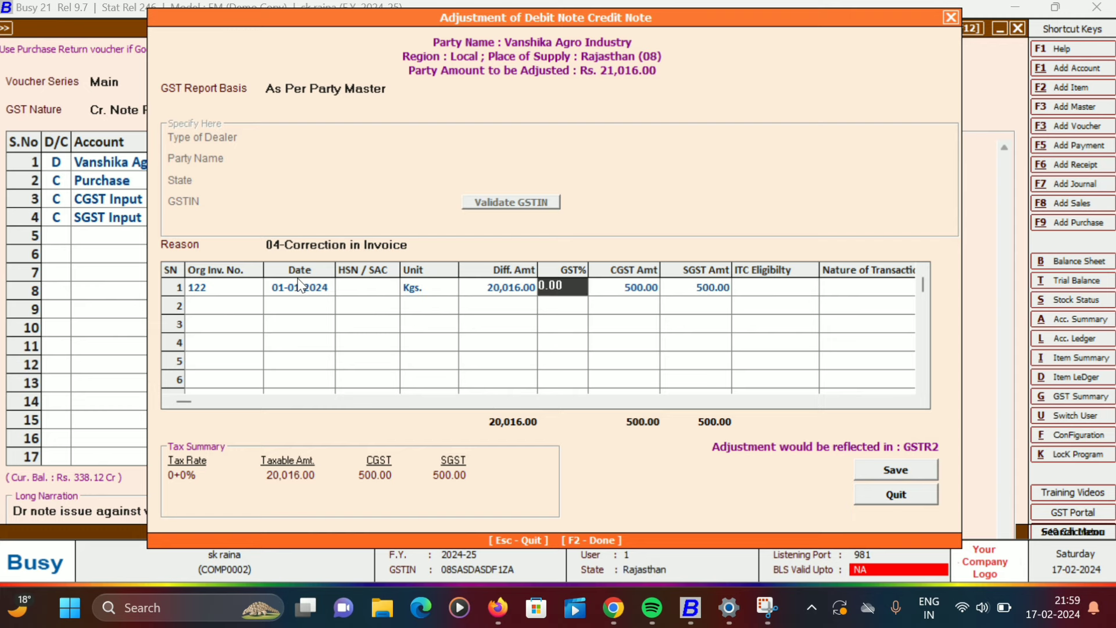
key("Return")
key("Left")
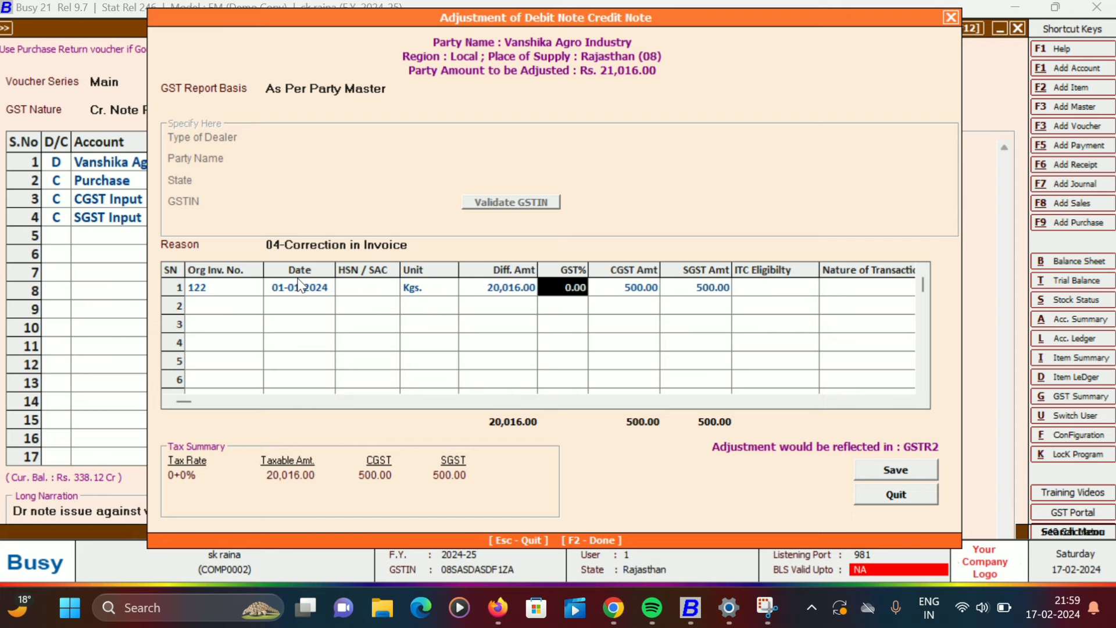
type("5")
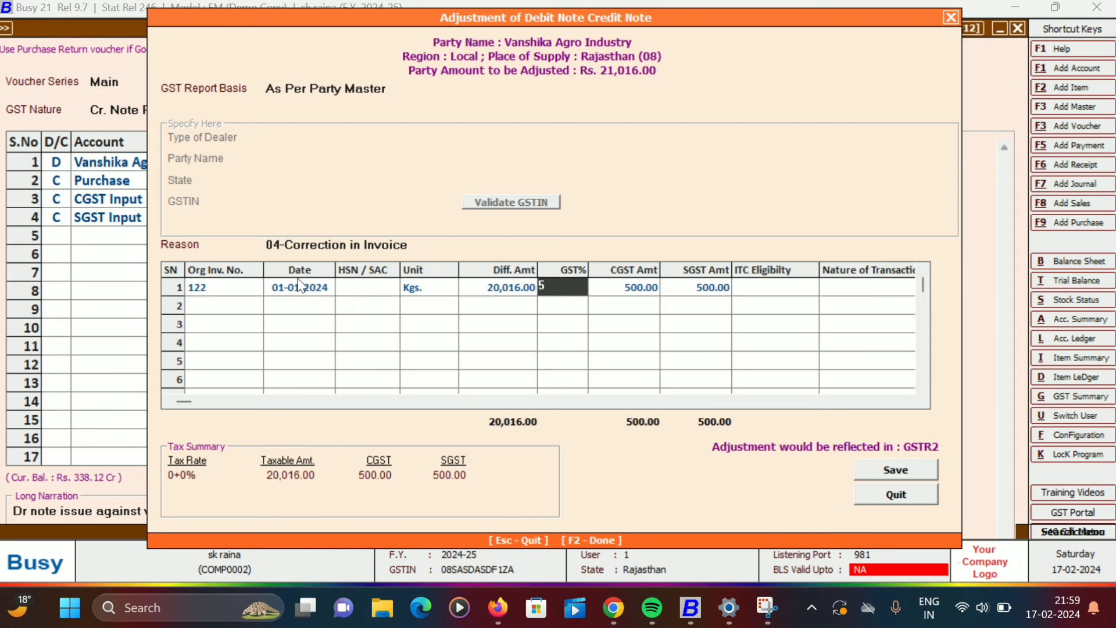
key("Return")
key("Return")
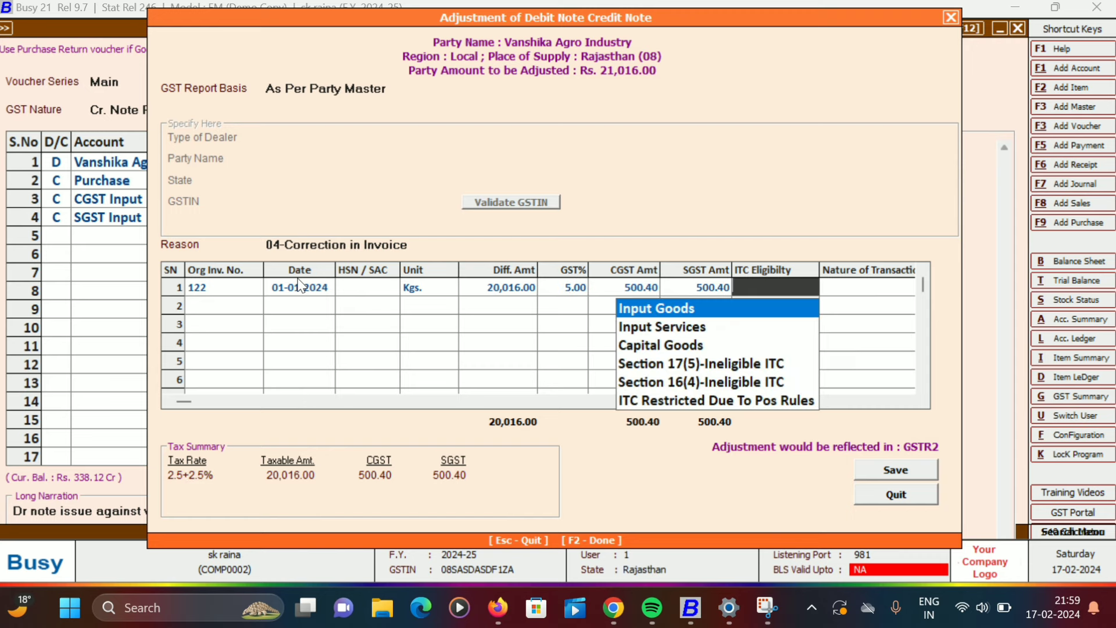
key("Return")
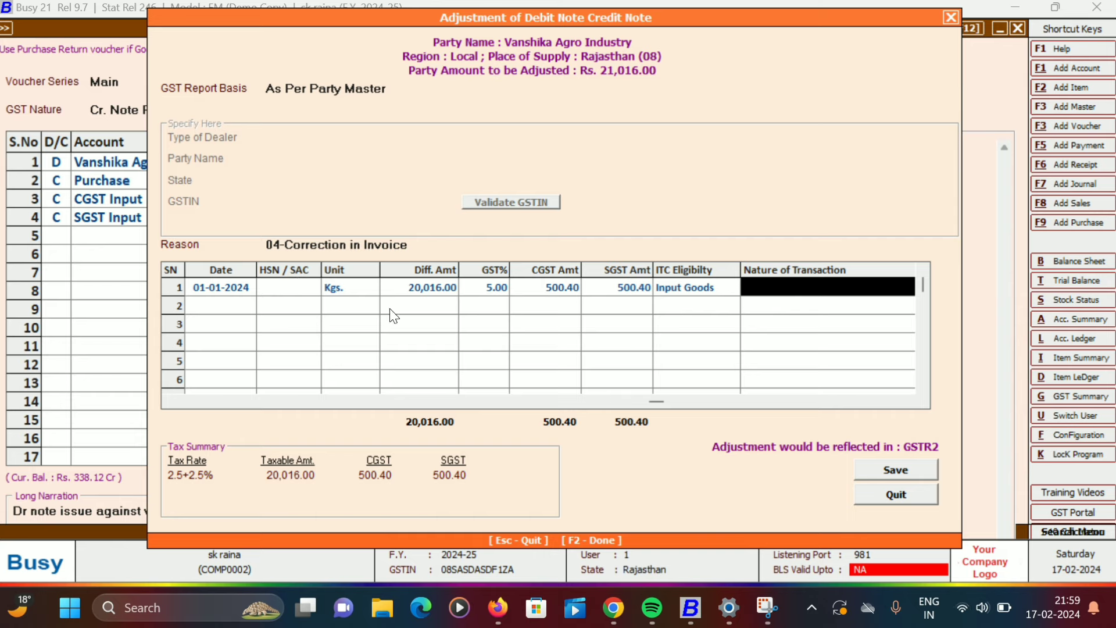
Try to save the debit note adjustment without a nature of transaction
left_click(874, 467)
key("Return")
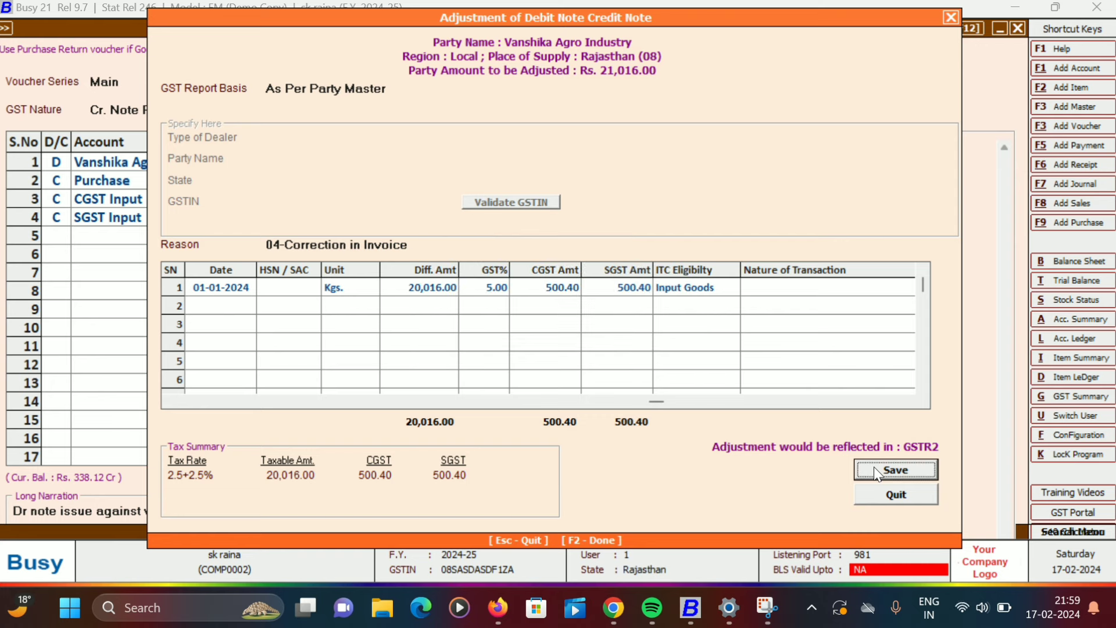
left_click(874, 467)
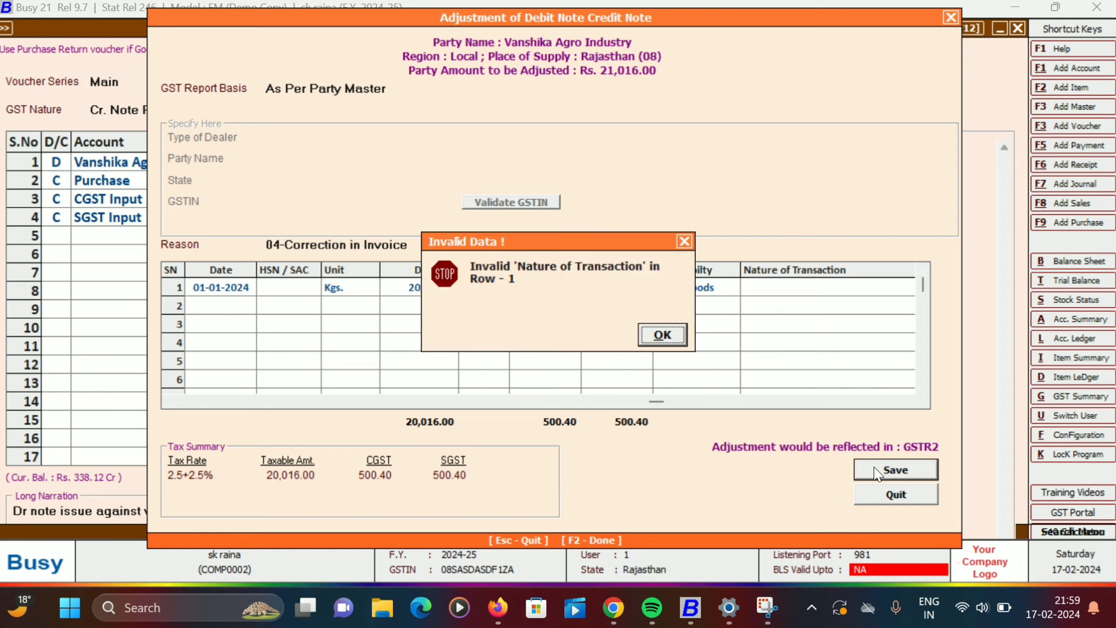
key("Return")
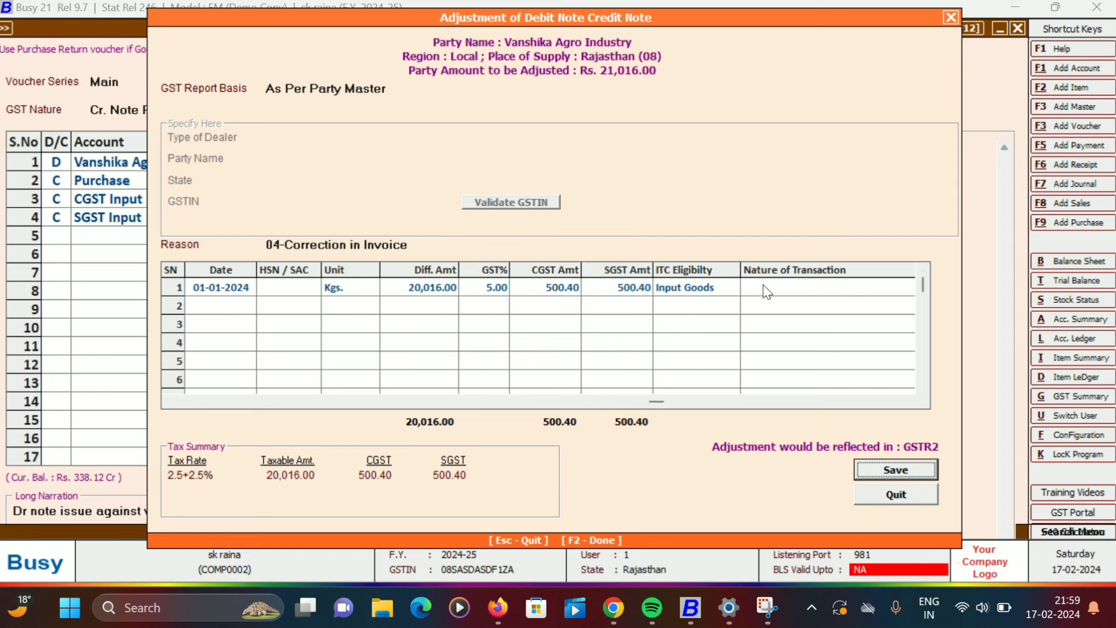
On adjustment line 1, change the ITC eligibility to Input Services and set the nature of transaction to Registered
left_click(710, 279)
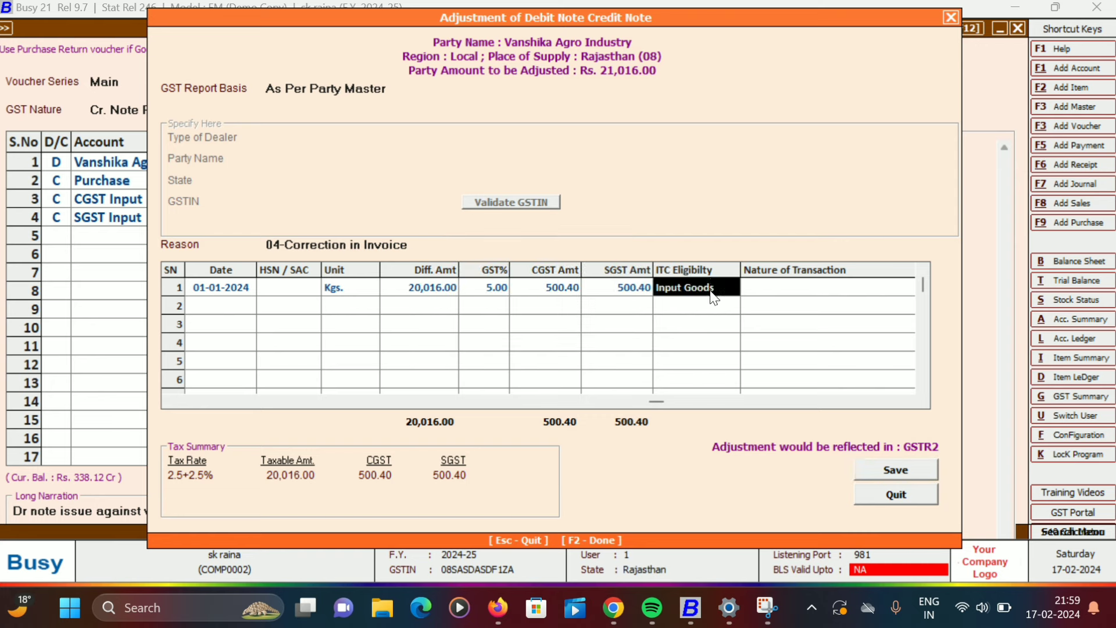
left_click(711, 291)
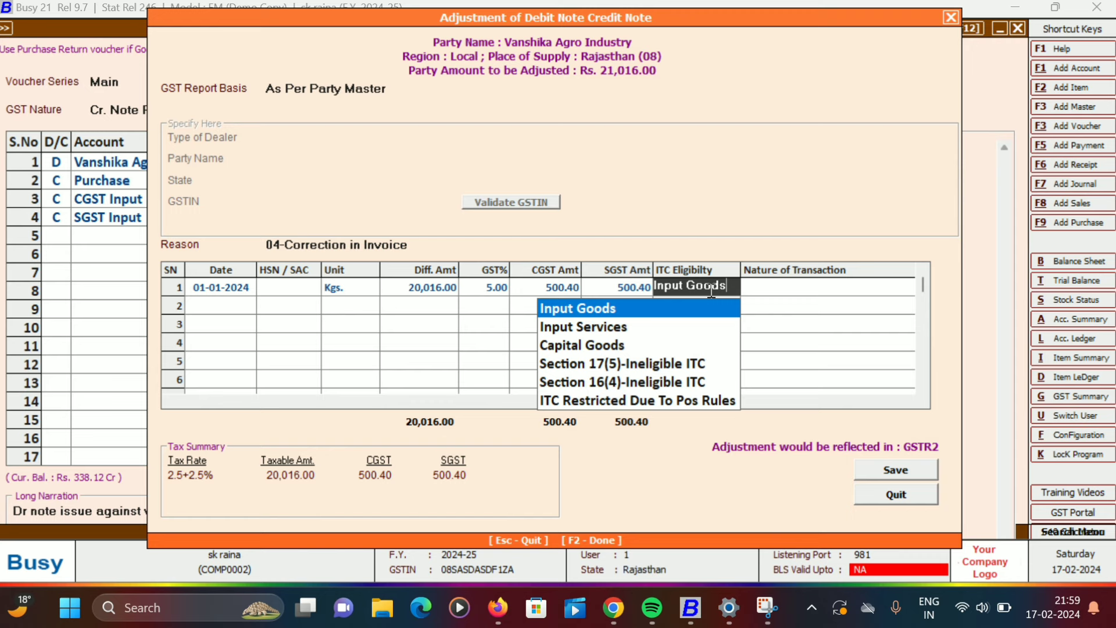
key("Down")
key("Return")
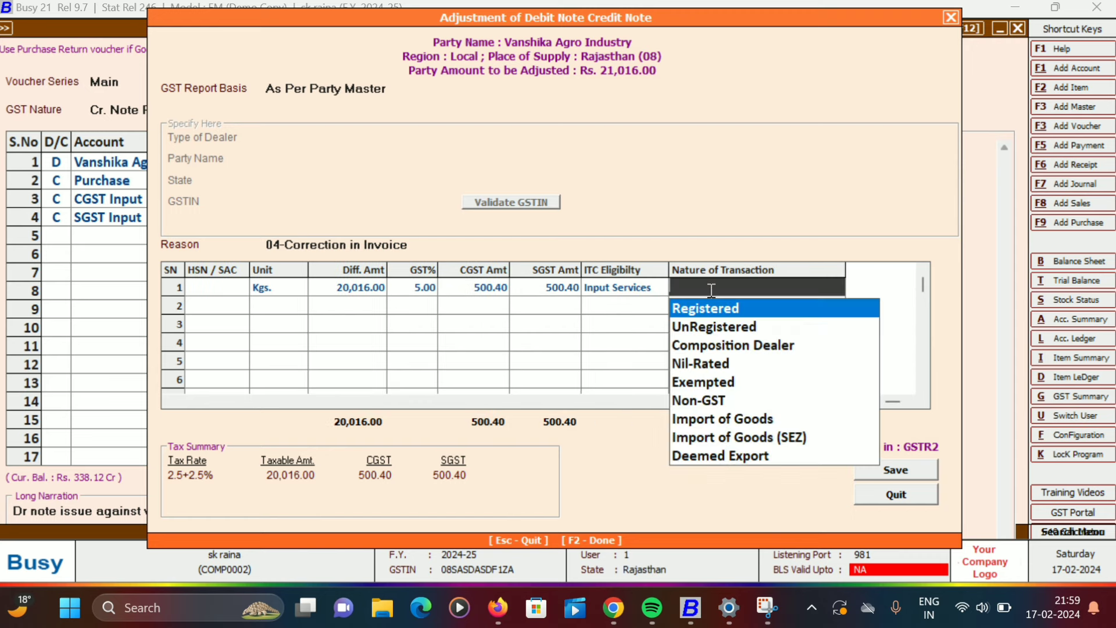
key("Return")
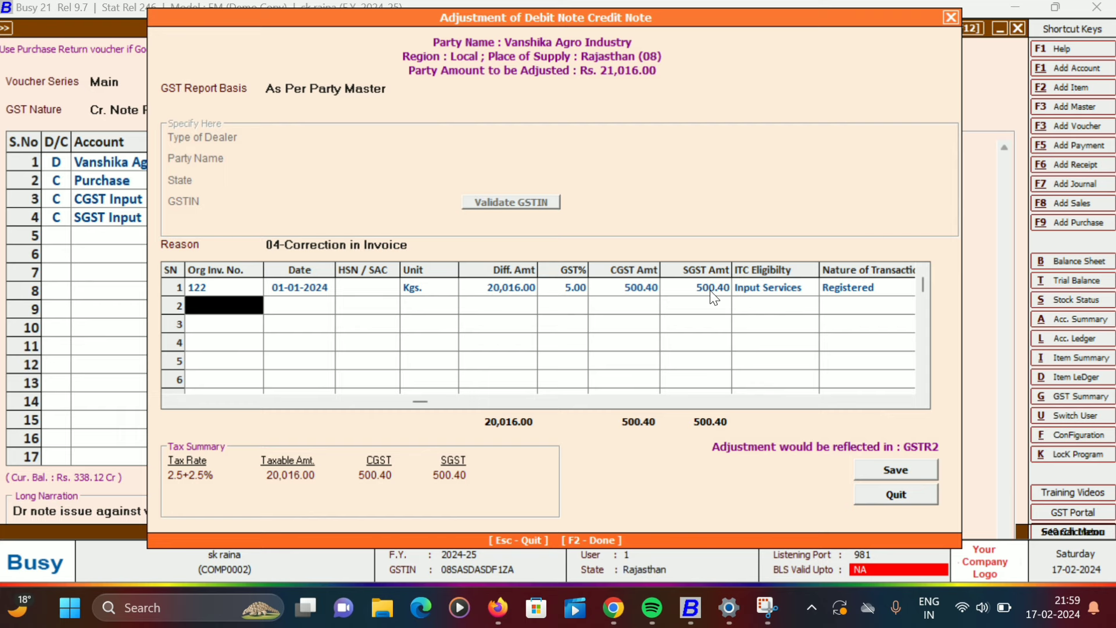
Finish the GST adjustment and accept the mismatch between the adjusted tax amounts and the tax account amounts
key("Return")
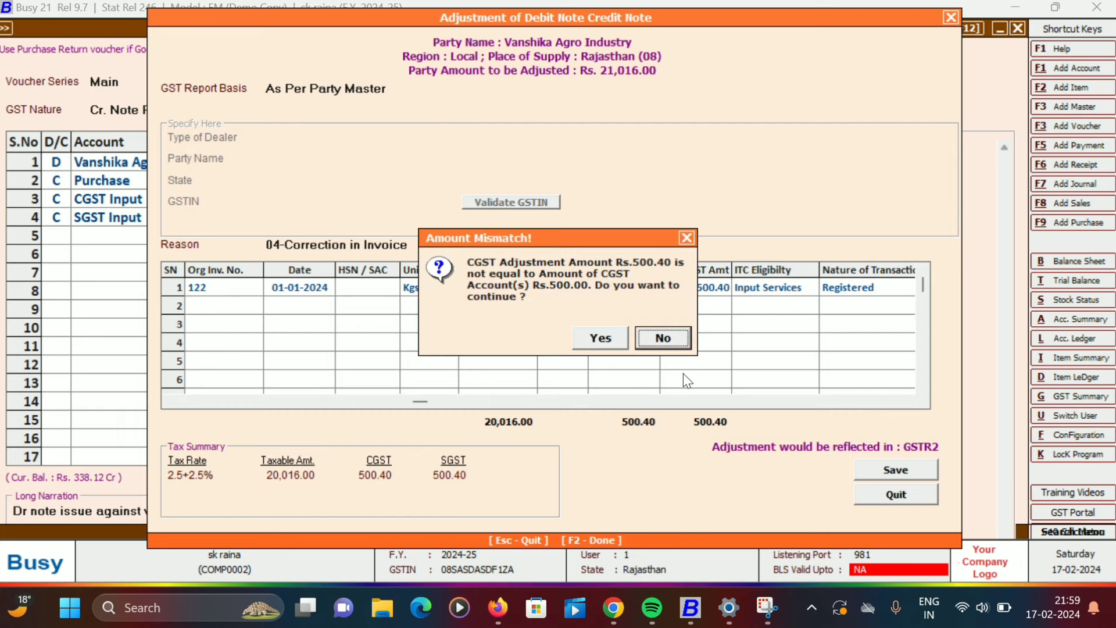
key("Return")
key("Left")
key("Return")
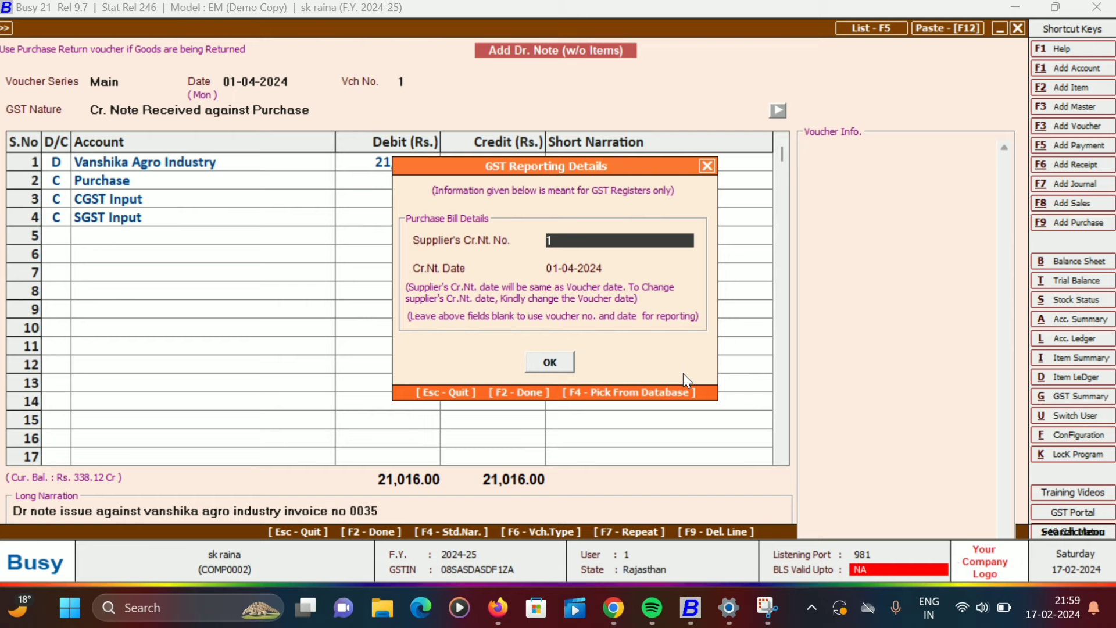
Accept the supplier's credit note reporting details, save the debit note despite the unregistered-party check, and quit voucher entry
key("Return")
key("Return")
key("Left")
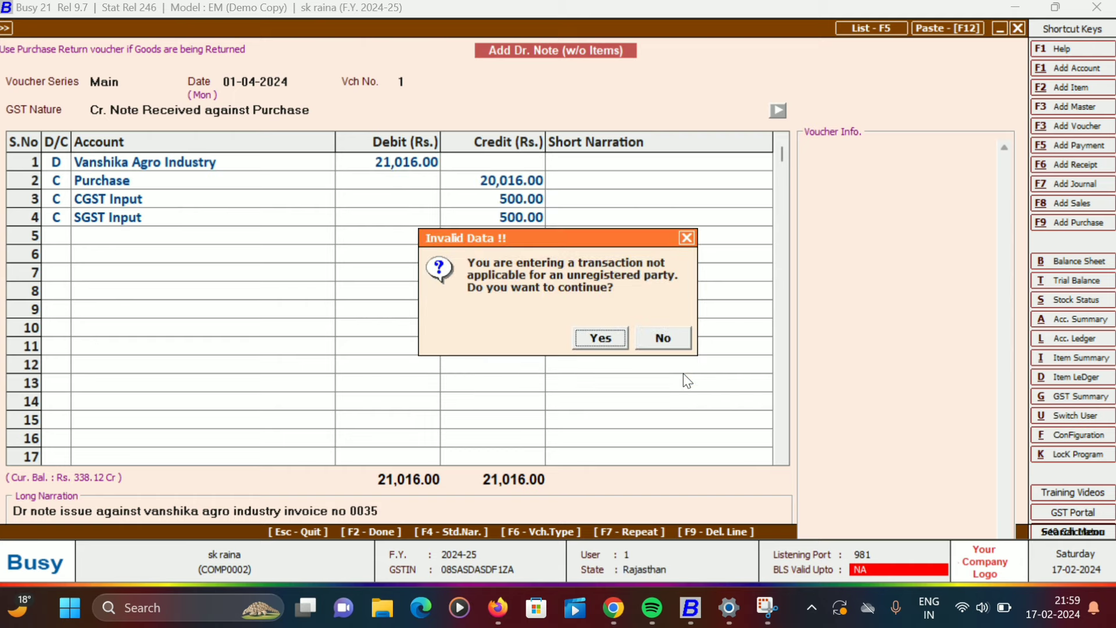
key("Return")
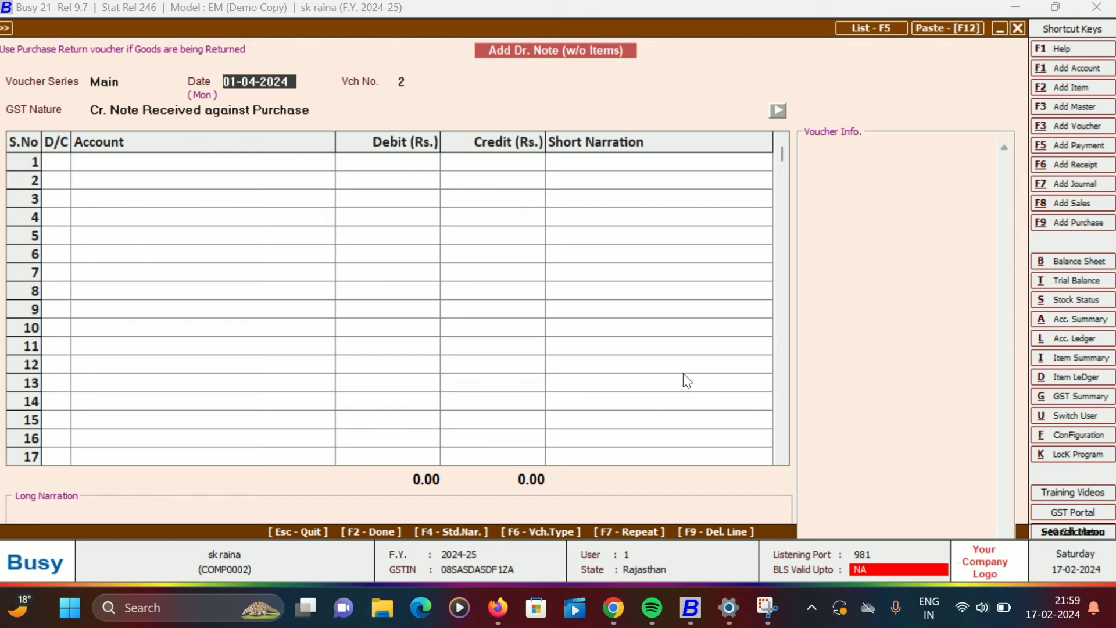
key("Escape")
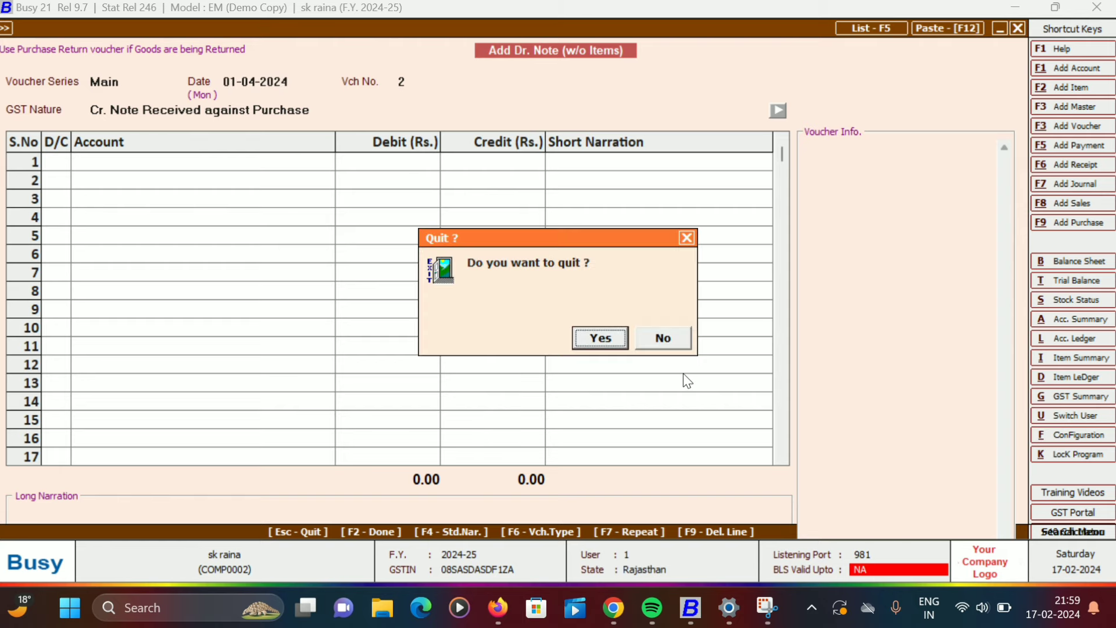
key("Return")
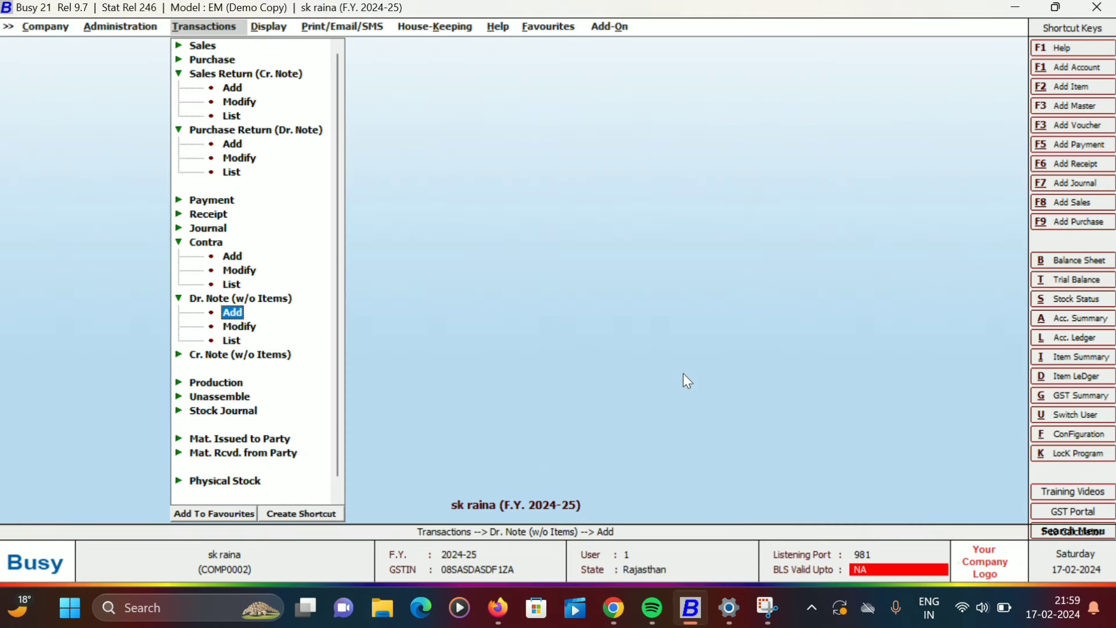
Open saved debit note (w/o items) voucher 1 dated 01-04-2024 in modify mode to review its entries, and close it
key("Down")
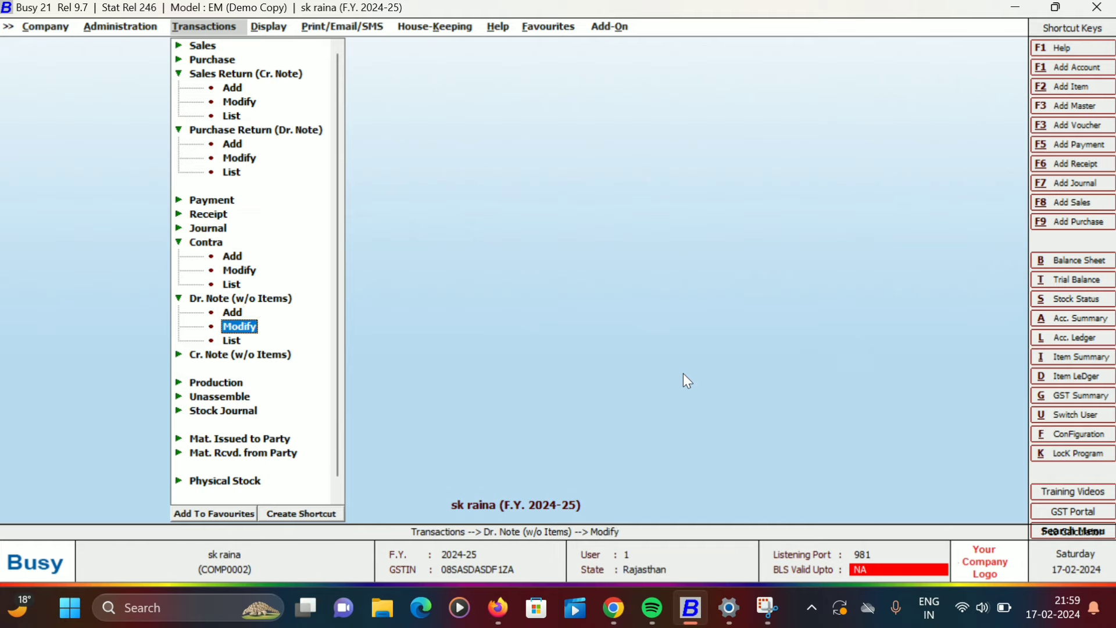
key("Return")
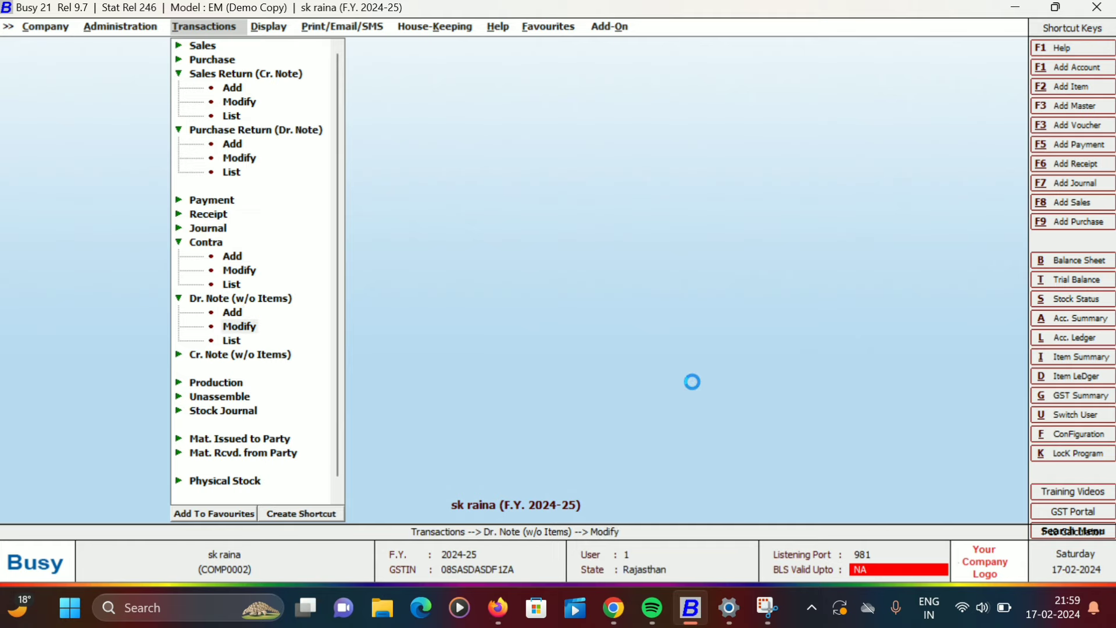
key("Return")
key("Return")
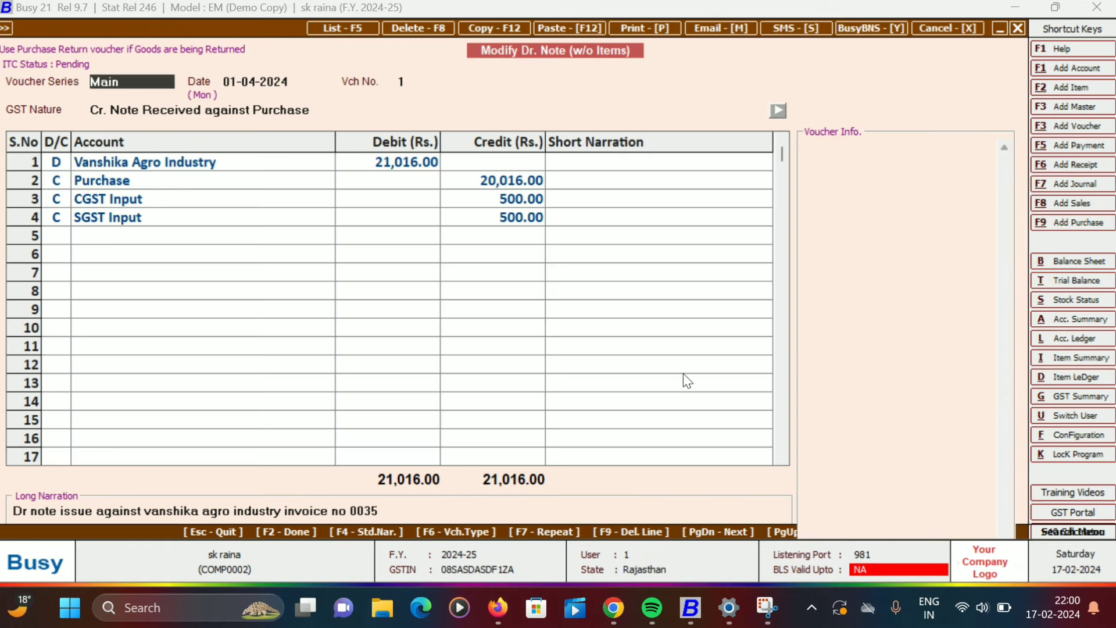
key("Escape")
key("Escape")
Generate the debit note (w/o items) list for all voucher series from 01-04-2024 to 02-04-2024, showing accounts by Name with optional details off
key("Down")
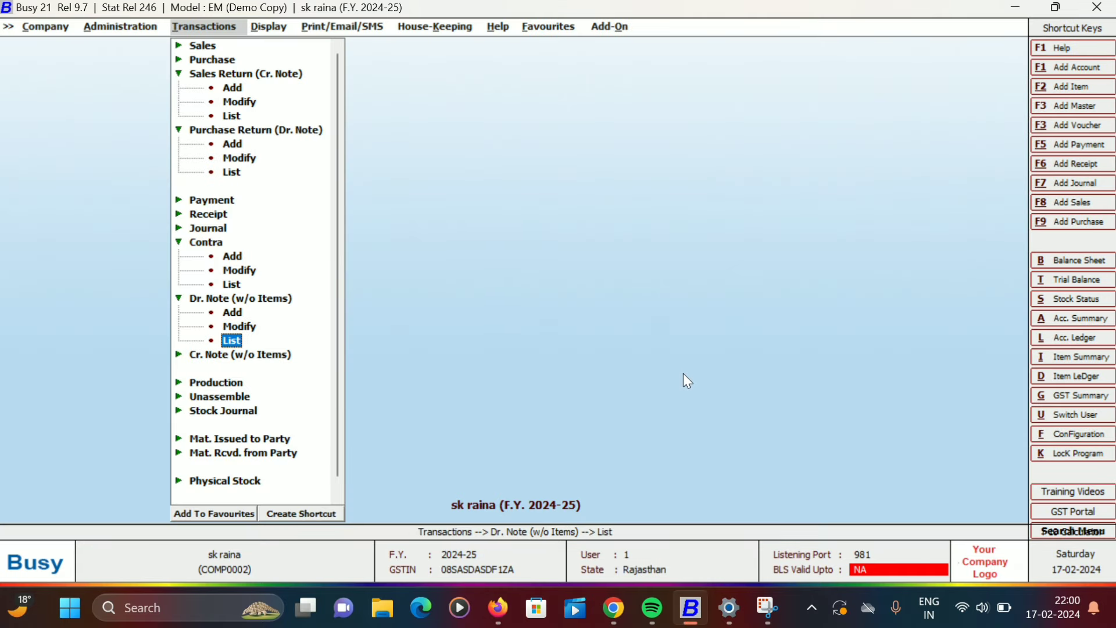
key("Return")
key("Escape")
key("Return")
key("Return")
key("Return")
key("Return")
key("Return")
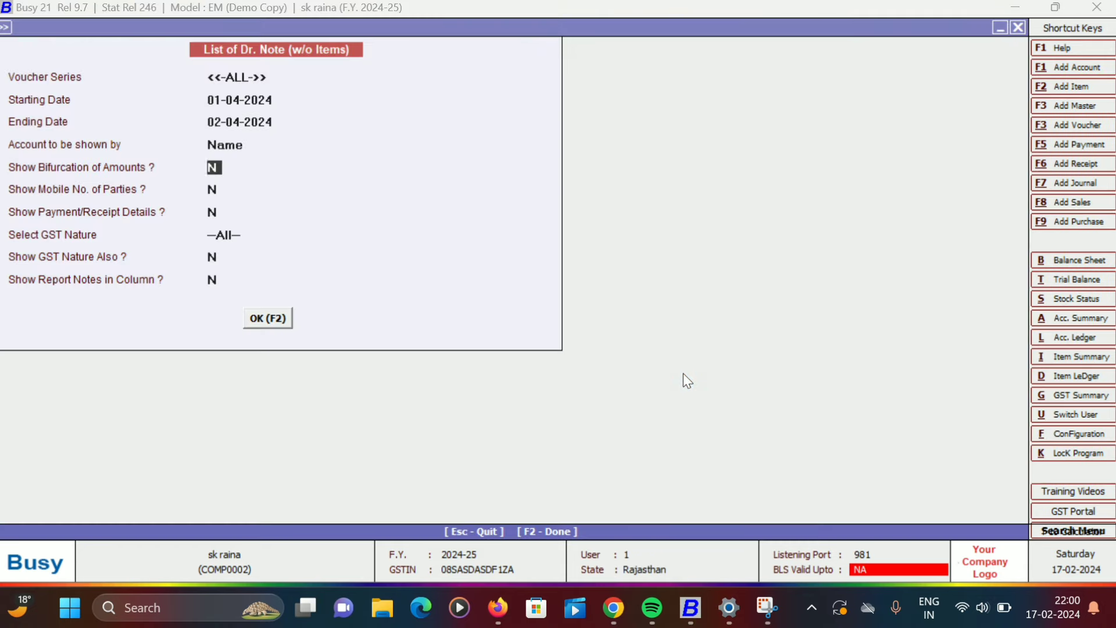
key("Return")
key("Return")
key("Return")
key("Return")
key("Return")
key("Return")
key("Return")
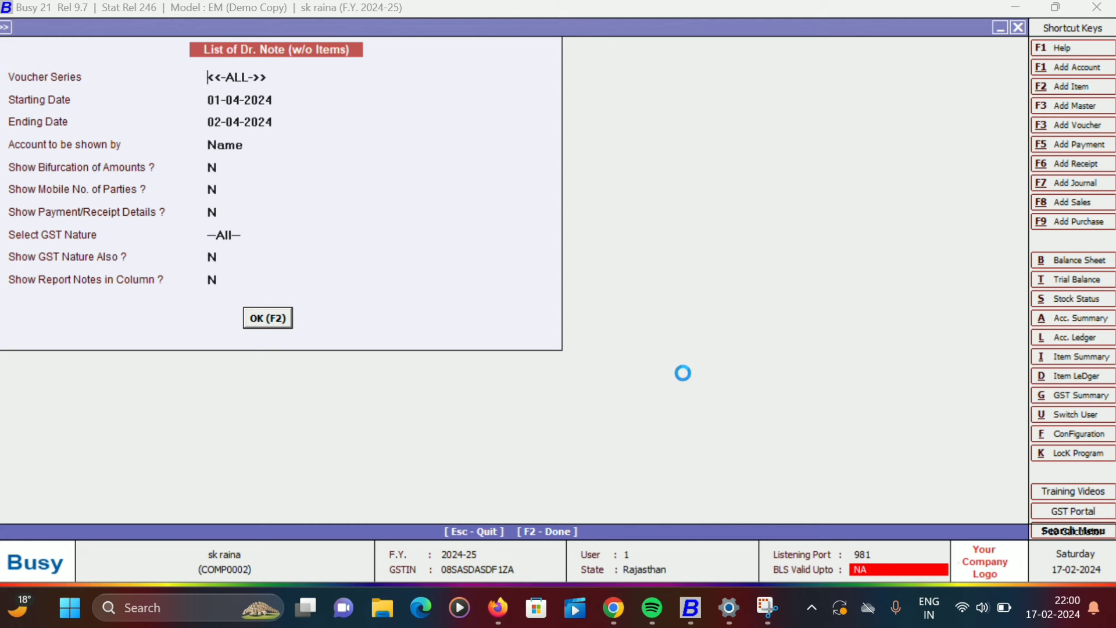